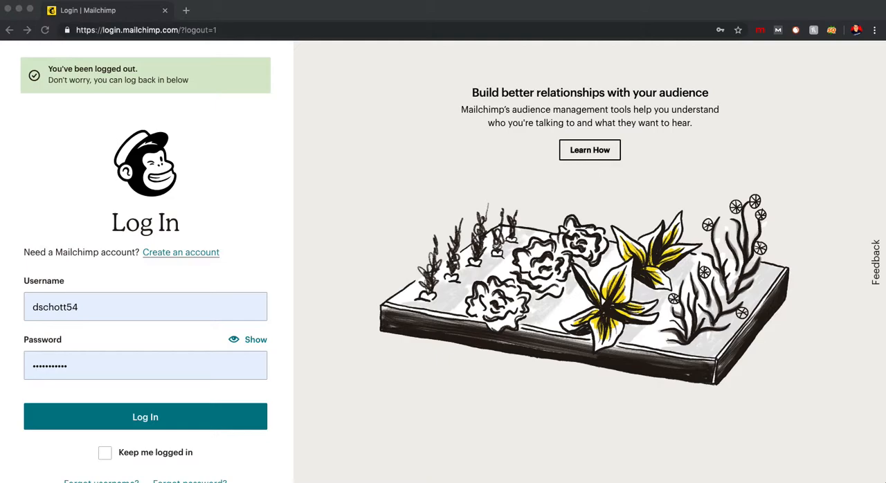
- Log in to the account with the saved credentials and postpone the security verification setup
{"action": "left_click", "coordinate": [135, 419]}
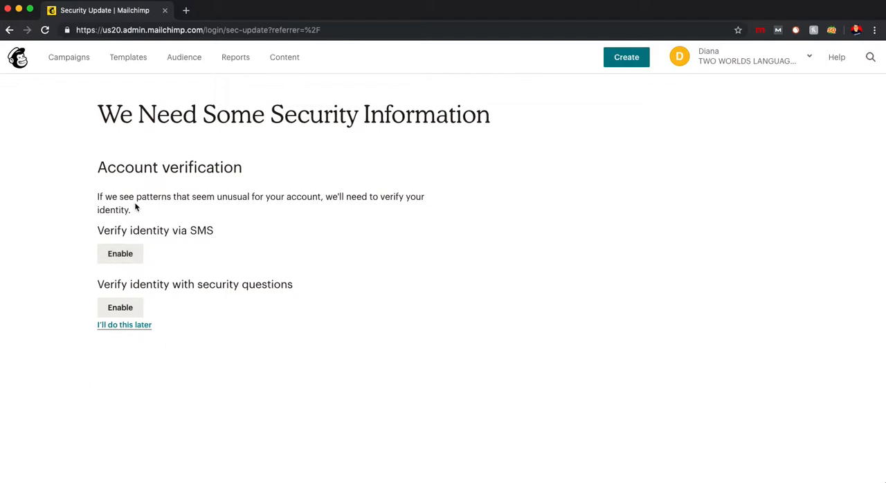
{"action": "left_click", "coordinate": [132, 330]}
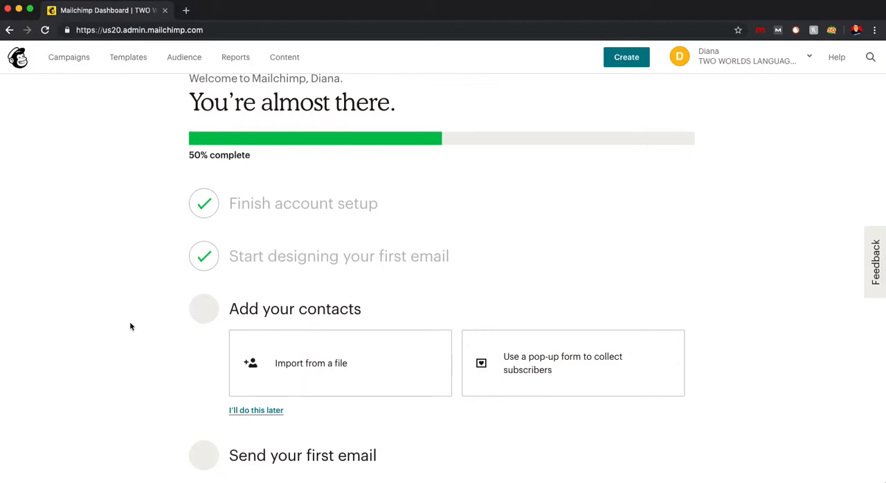
{"action": "scroll", "coordinate": [130, 326], "scroll_direction": "down", "scroll_amount": 1}
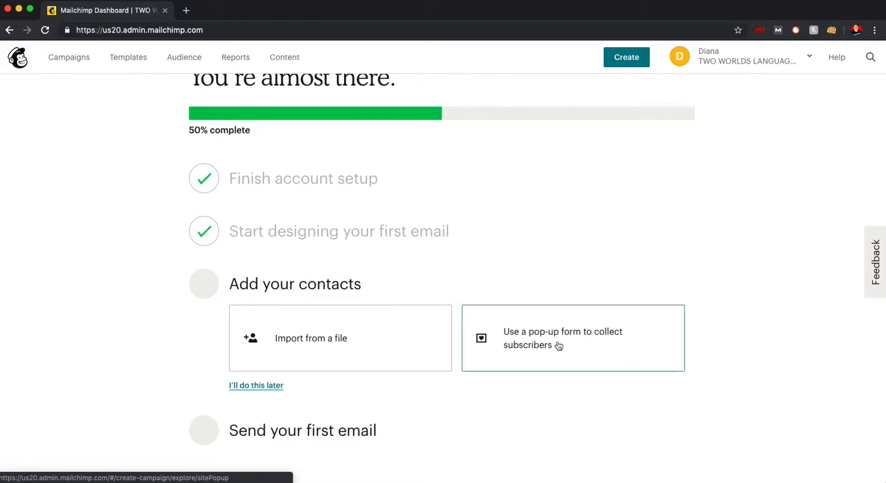
- Look at the contact import sources, select Copy/paste from file, and leave the import for the audience's contact list
{"action": "left_click", "coordinate": [316, 347]}
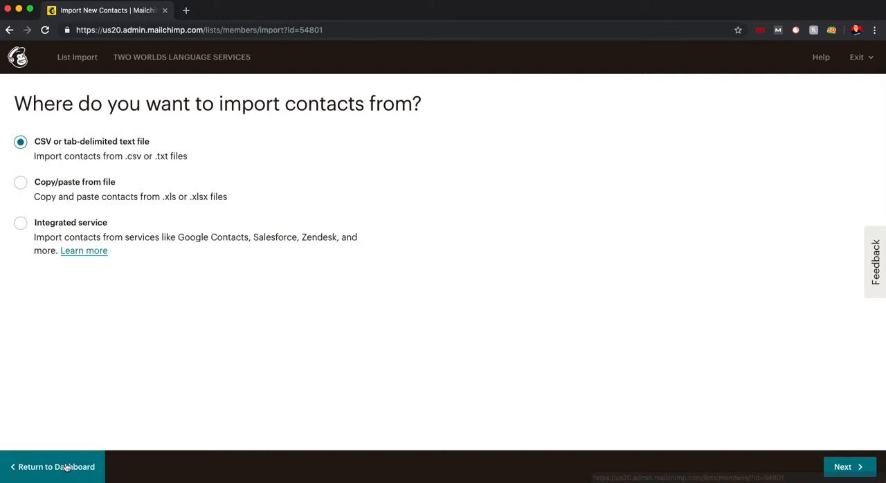
{"action": "left_click", "coordinate": [20, 182]}
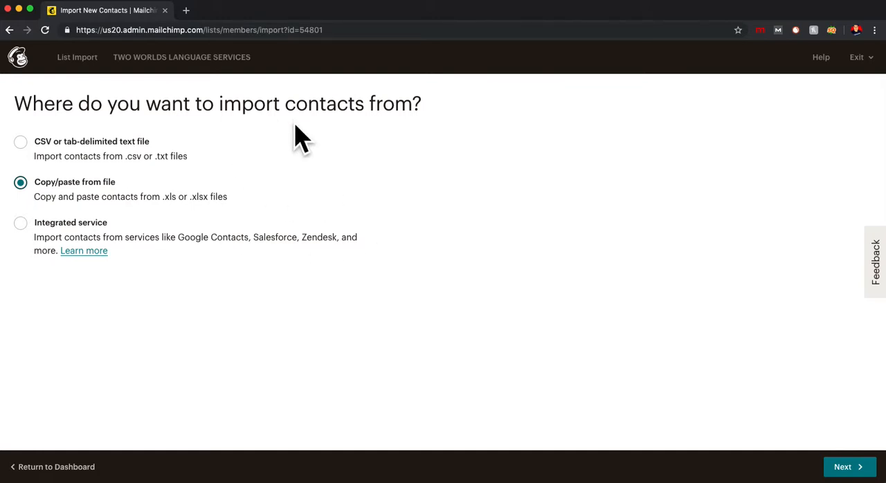
{"action": "left_click", "coordinate": [69, 464]}
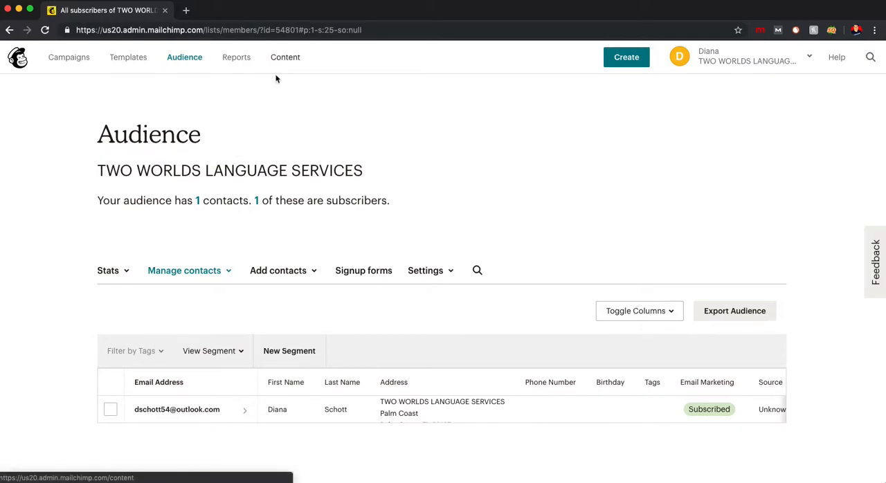
{"action": "scroll", "coordinate": [50, 260], "scroll_direction": "down", "scroll_amount": 1}
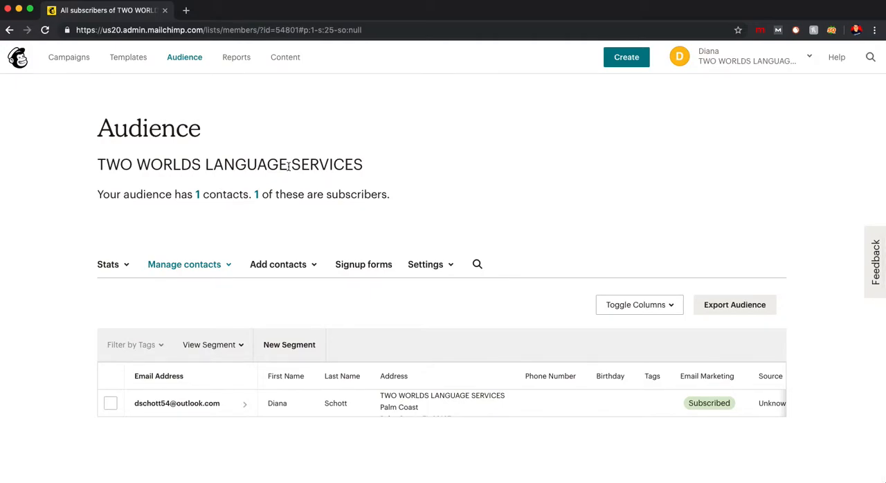
{"action": "left_click", "coordinate": [187, 59]}
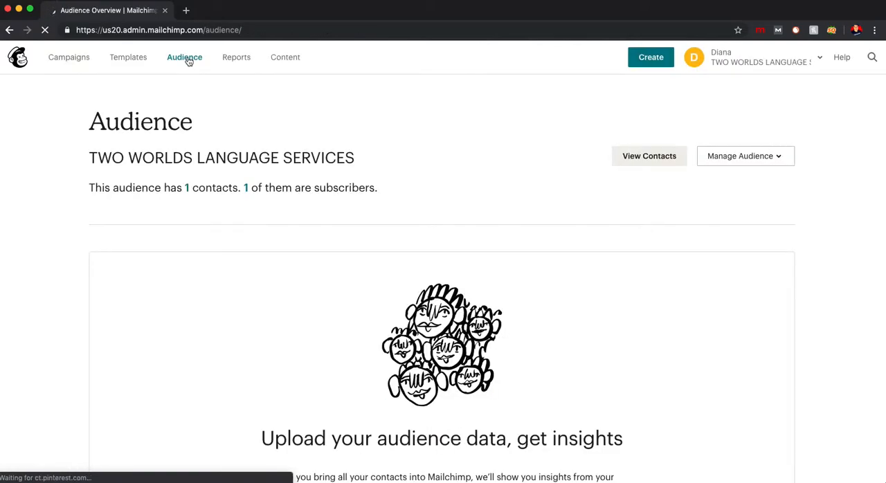
{"action": "scroll", "coordinate": [323, 277], "scroll_direction": "down", "scroll_amount": 3}
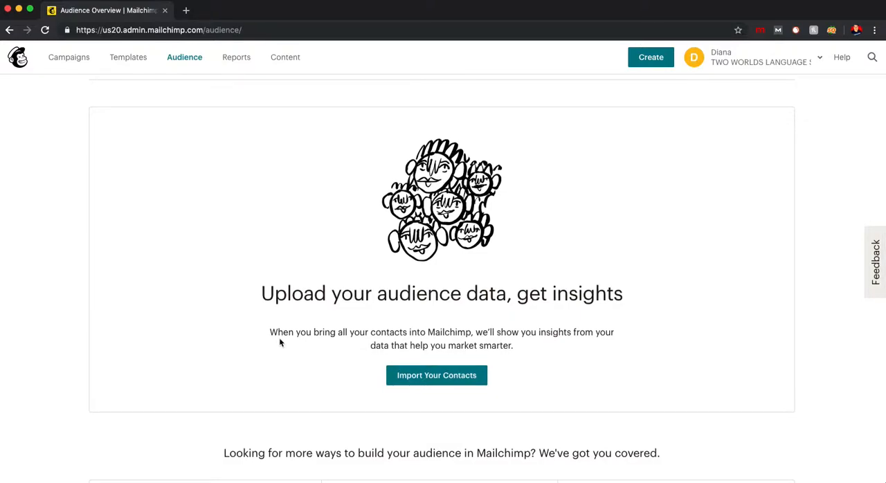
{"action": "left_click", "coordinate": [436, 377]}
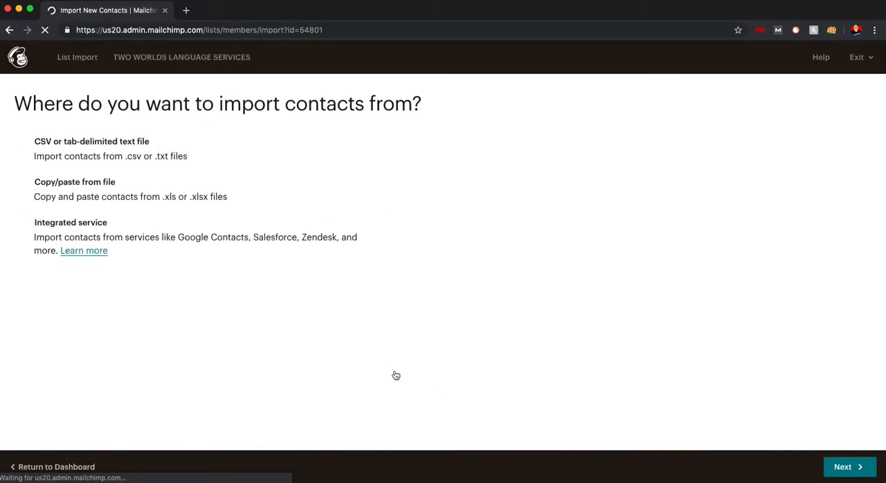
{"action": "left_click", "coordinate": [42, 467]}
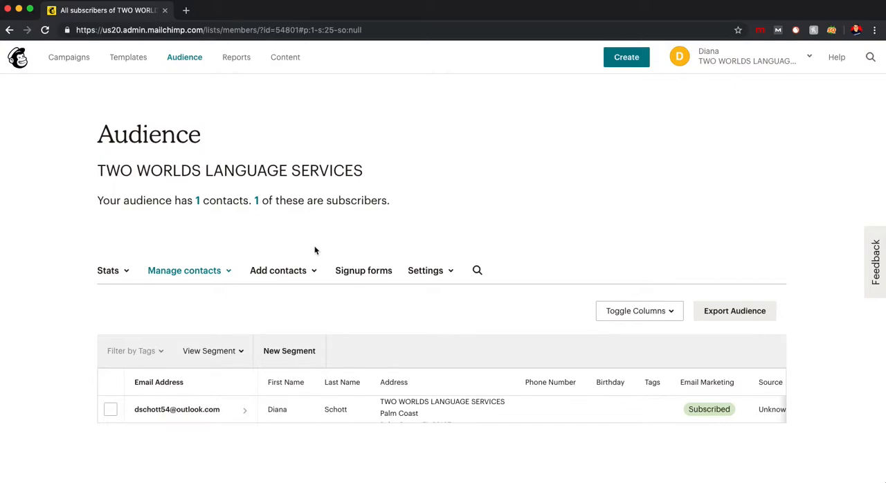
- Open the form for adding a single subscriber to the audience
{"action": "scroll", "coordinate": [314, 251], "scroll_direction": "down", "scroll_amount": 1}
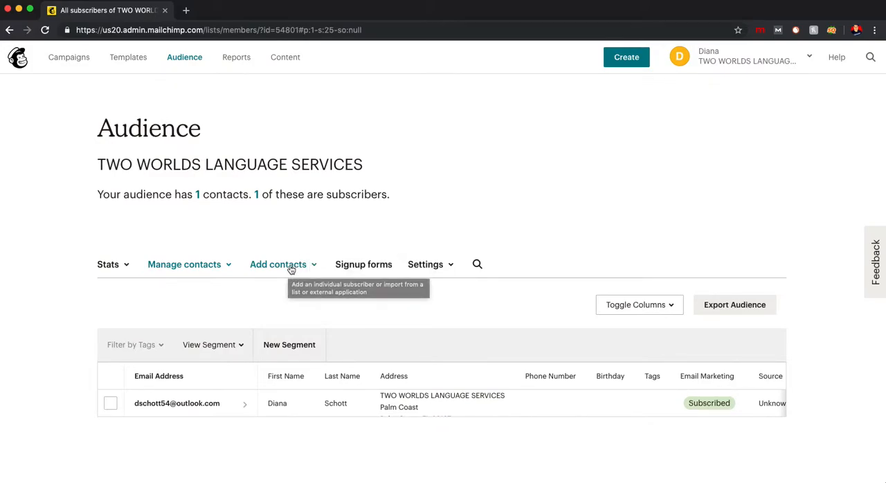
{"action": "left_click", "coordinate": [290, 269]}
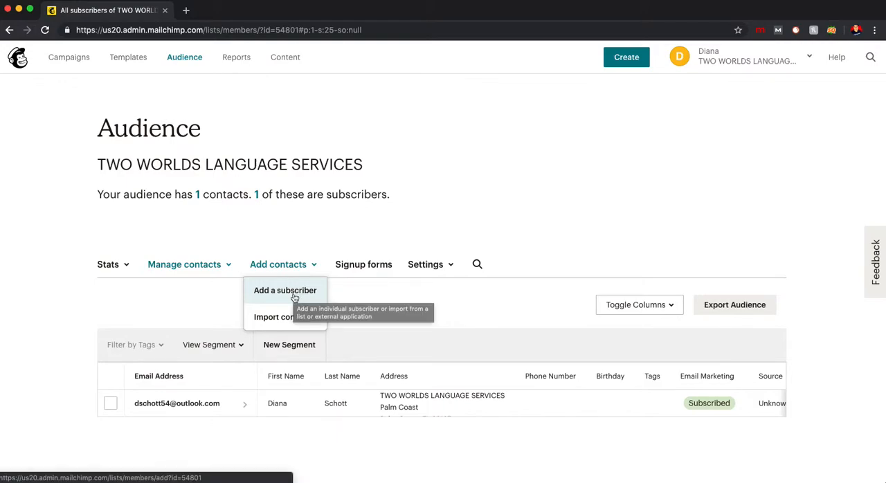
{"action": "left_click", "coordinate": [294, 296]}
{"action": "scroll", "coordinate": [277, 291], "scroll_direction": "down", "scroll_amount": 3}
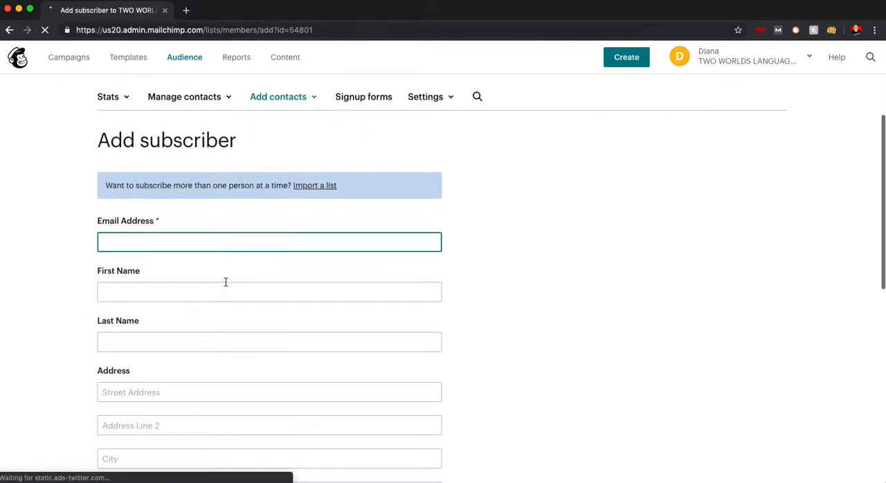
{"action": "left_click", "coordinate": [160, 243]}
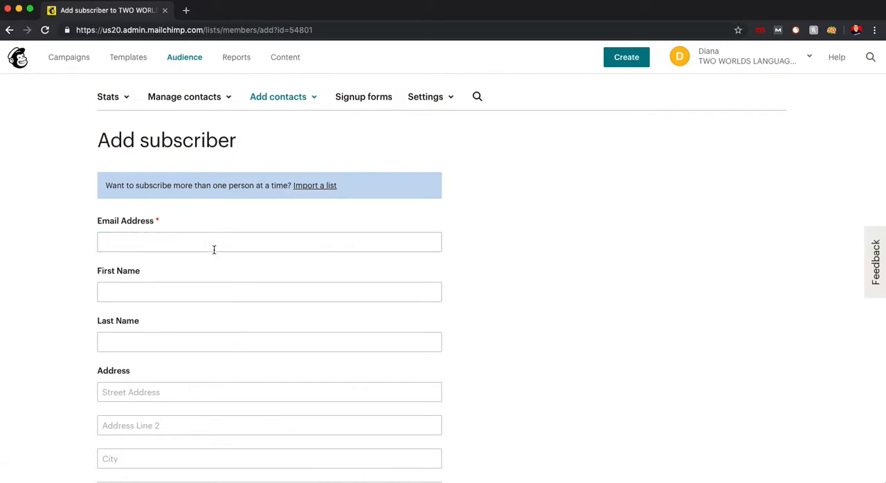
- Review the subscriber form's fields and mark that this person gave permission to email them
{"action": "scroll", "coordinate": [156, 308], "scroll_direction": "down", "scroll_amount": 5}
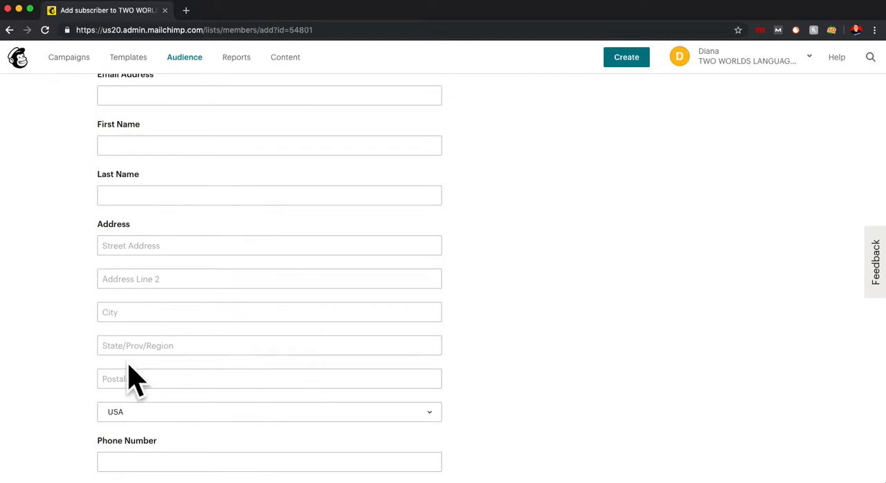
{"action": "scroll", "coordinate": [166, 332], "scroll_direction": "down", "scroll_amount": 5}
{"action": "scroll", "coordinate": [166, 305], "scroll_direction": "down", "scroll_amount": 2}
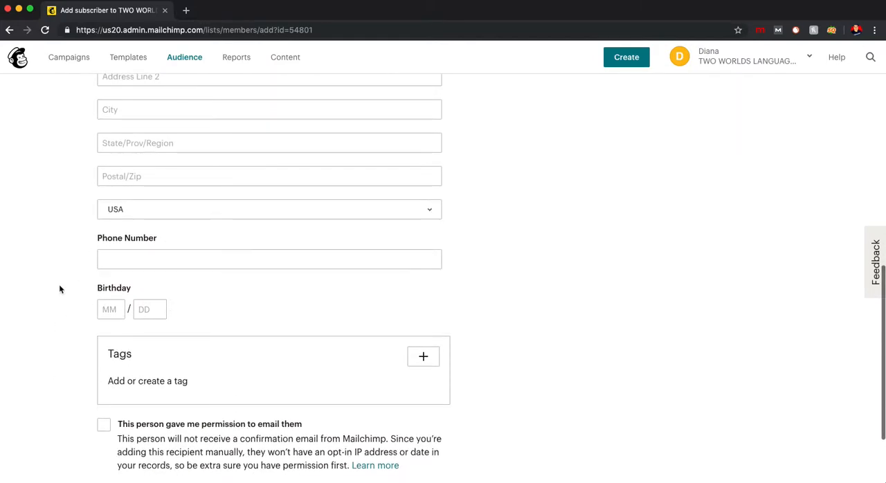
{"action": "scroll", "coordinate": [155, 315], "scroll_direction": "down", "scroll_amount": 3}
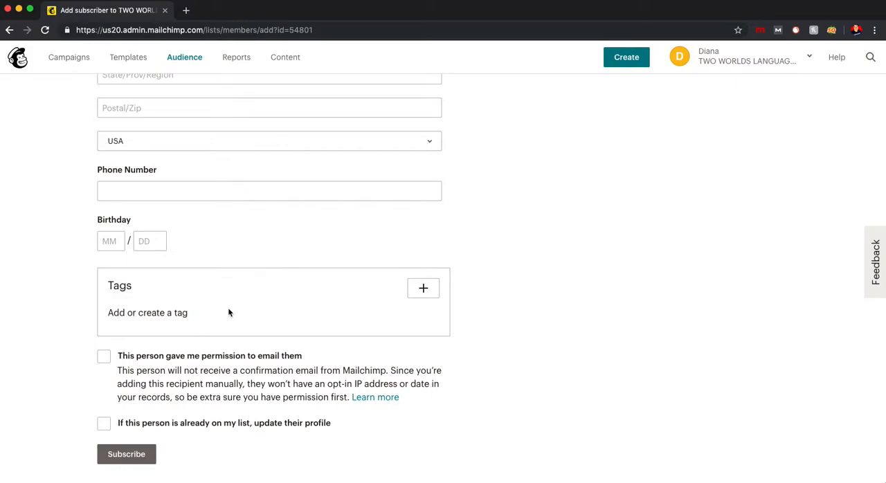
{"action": "left_click", "coordinate": [104, 359]}
{"action": "scroll", "coordinate": [96, 422], "scroll_direction": "up", "scroll_amount": 5}
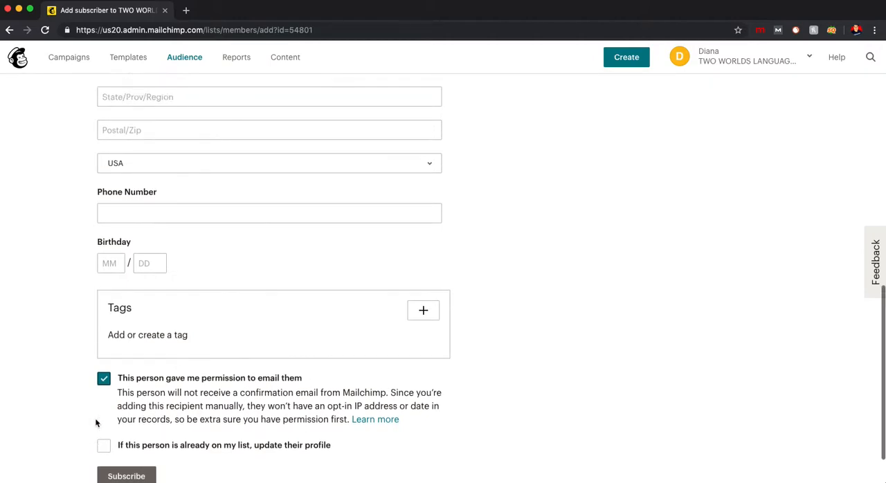
{"action": "scroll", "coordinate": [139, 181], "scroll_direction": "down", "scroll_amount": 5}
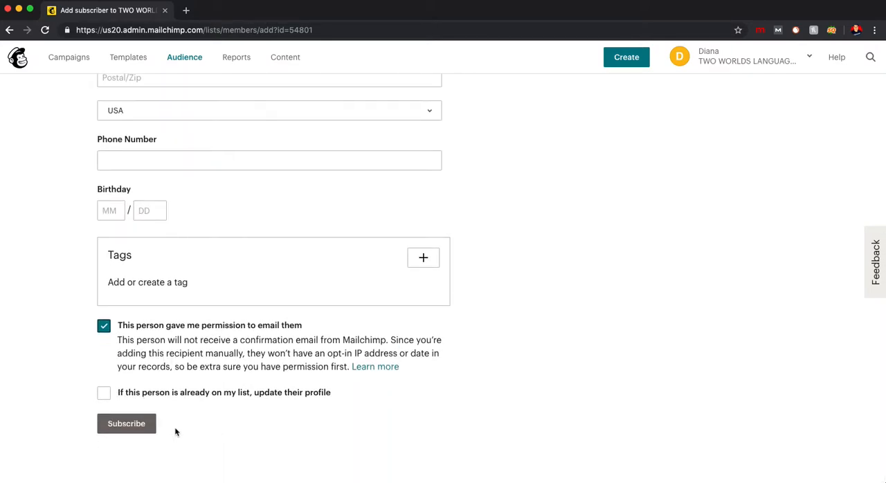
{"action": "left_click", "coordinate": [244, 399]}
{"action": "left_click", "coordinate": [104, 392]}
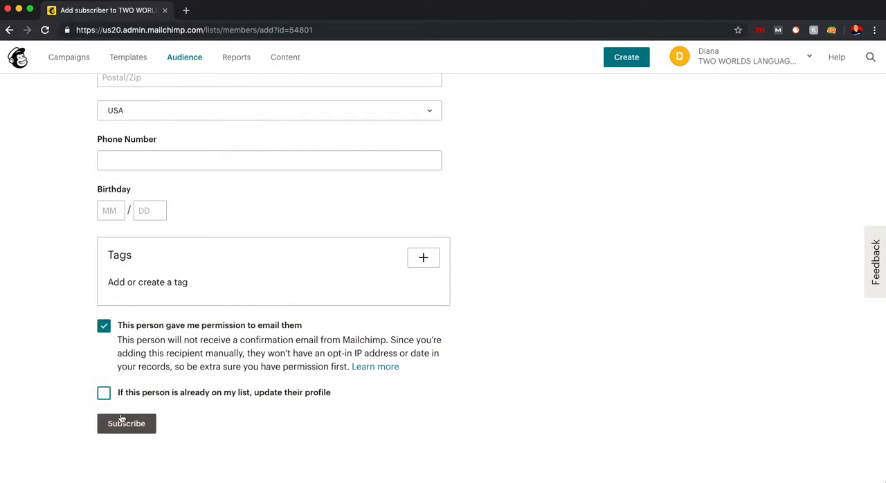
- Fill in the subscriber's email, name, address and phone number from the first saved autofill entry
{"action": "scroll", "coordinate": [197, 372], "scroll_direction": "up", "scroll_amount": 10}
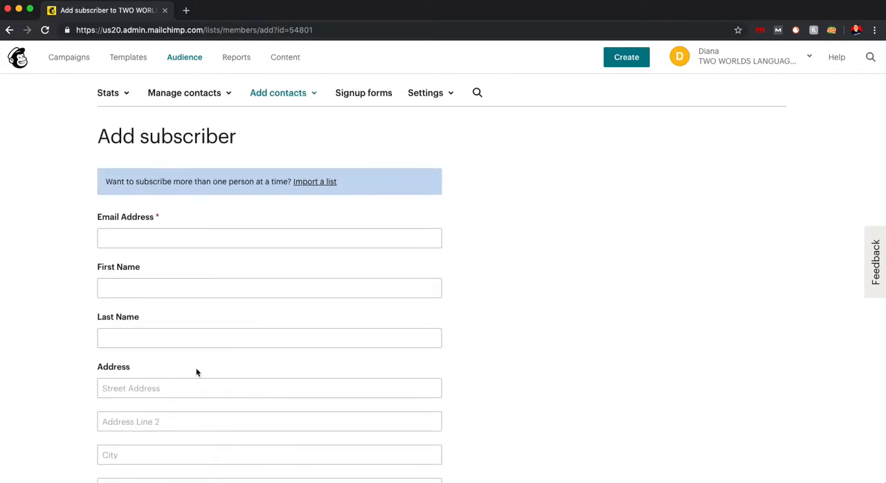
{"action": "left_click", "coordinate": [190, 239]}
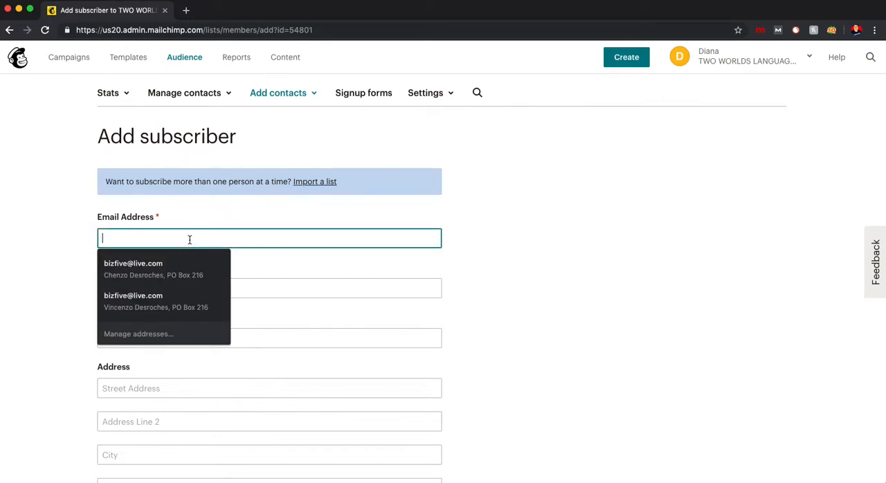
{"action": "left_click", "coordinate": [163, 264]}
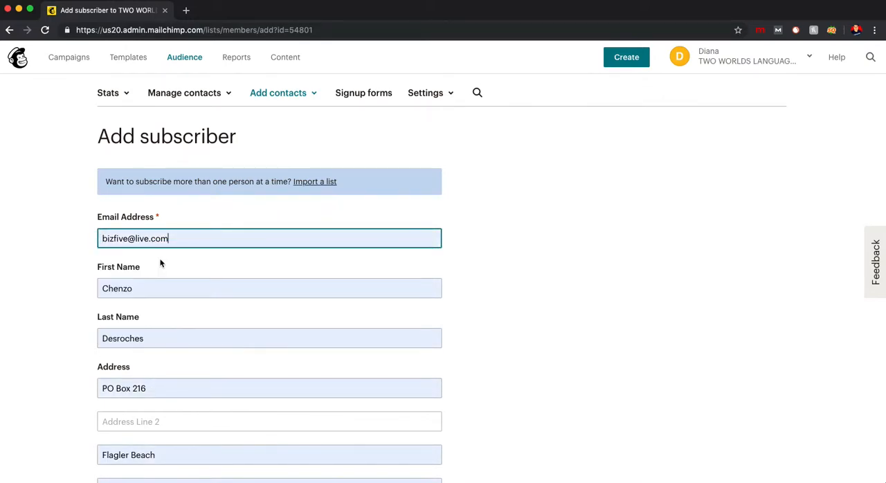
{"action": "scroll", "coordinate": [166, 290], "scroll_direction": "down", "scroll_amount": 2}
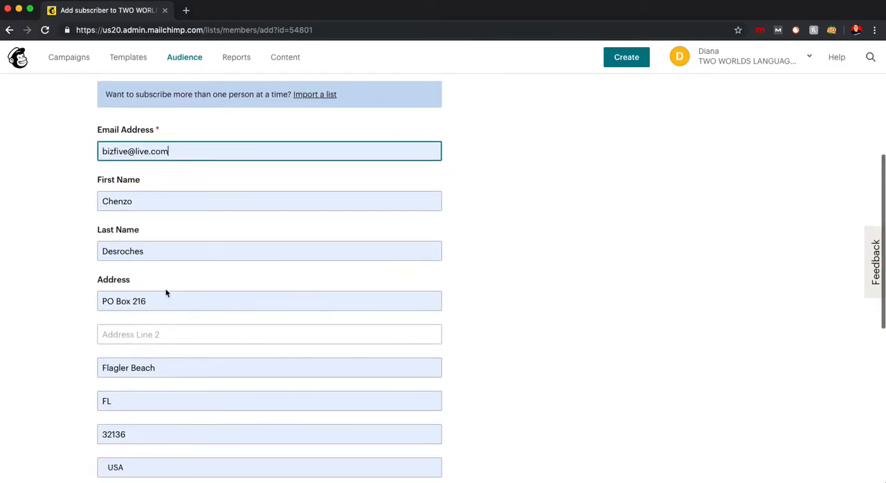
{"action": "scroll", "coordinate": [169, 297], "scroll_direction": "down", "scroll_amount": 1}
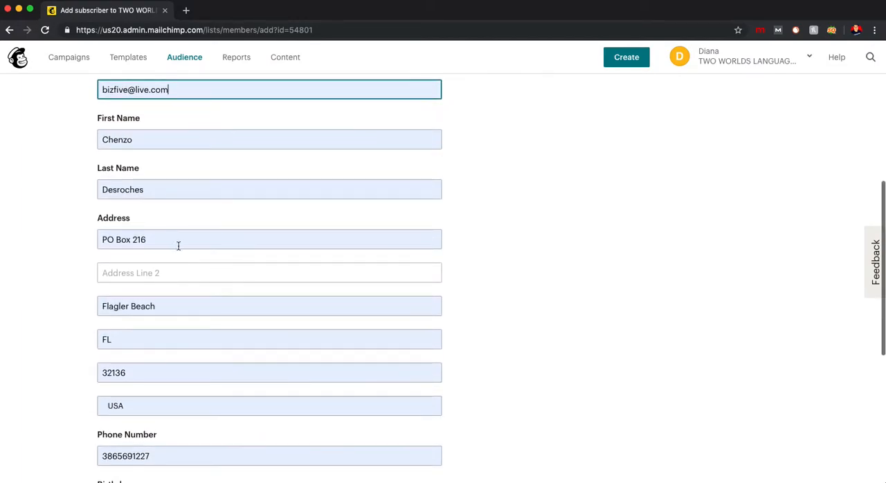
- Clear the subscriber's street address and phone number
{"action": "left_click", "coordinate": [178, 242]}
{"action": "key", "text": "BackSpace"}
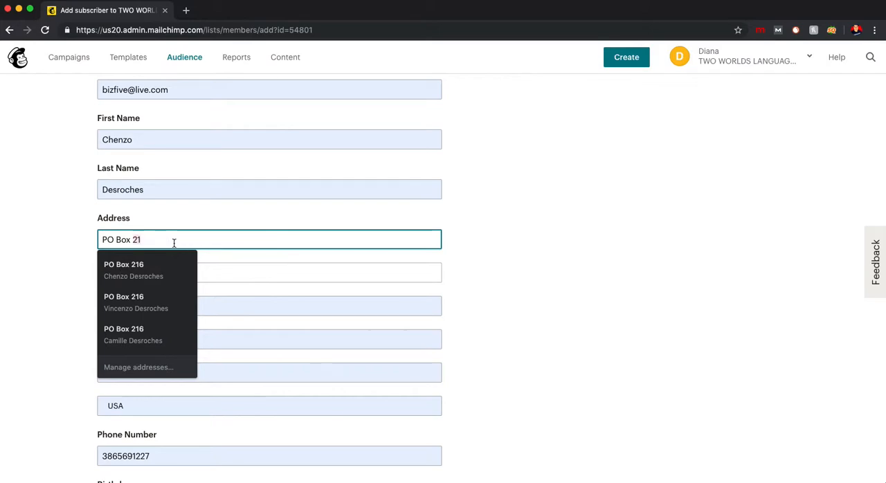
{"action": "left_click_drag", "start_coordinate": [174, 242], "coordinate": [33, 263]}
{"action": "key", "text": "BackSpace"}
{"action": "left_click", "coordinate": [33, 263]}
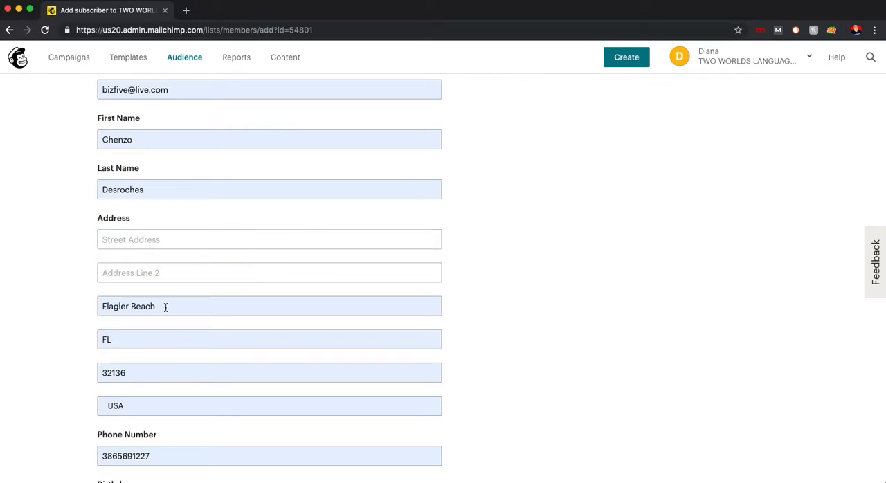
{"action": "scroll", "coordinate": [164, 308], "scroll_direction": "down", "scroll_amount": 3}
{"action": "left_click_drag", "start_coordinate": [172, 328], "coordinate": [73, 333]}
{"action": "key", "text": "BackSpace"}
{"action": "left_click", "coordinate": [63, 342]}
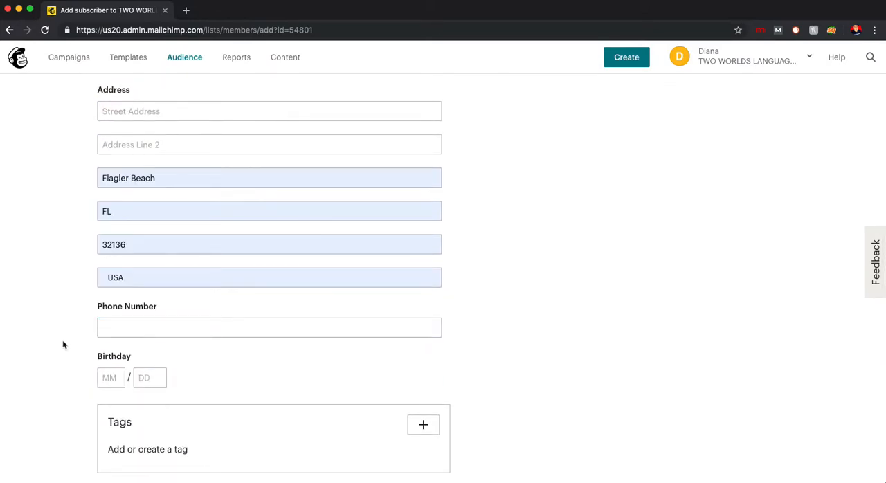
- Check the subscriber's details and try to subscribe the contact
{"action": "scroll", "coordinate": [109, 297], "scroll_direction": "down", "scroll_amount": 3}
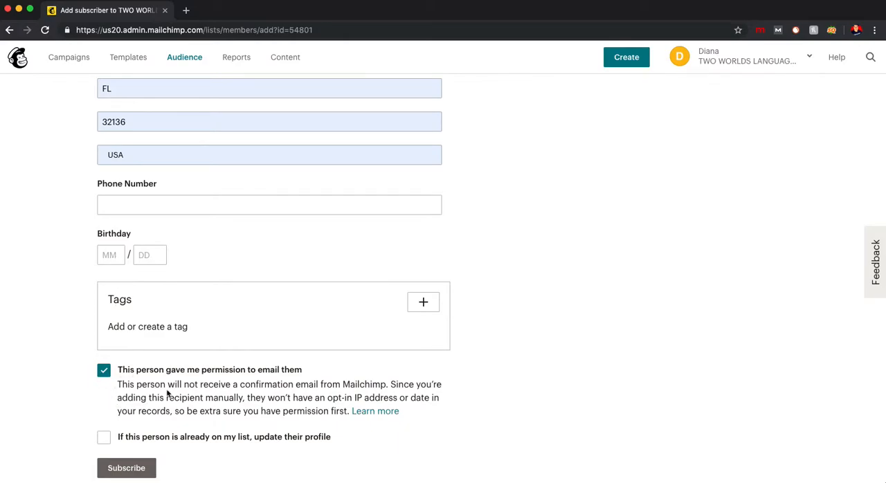
{"action": "scroll", "coordinate": [71, 332], "scroll_direction": "up", "scroll_amount": 10}
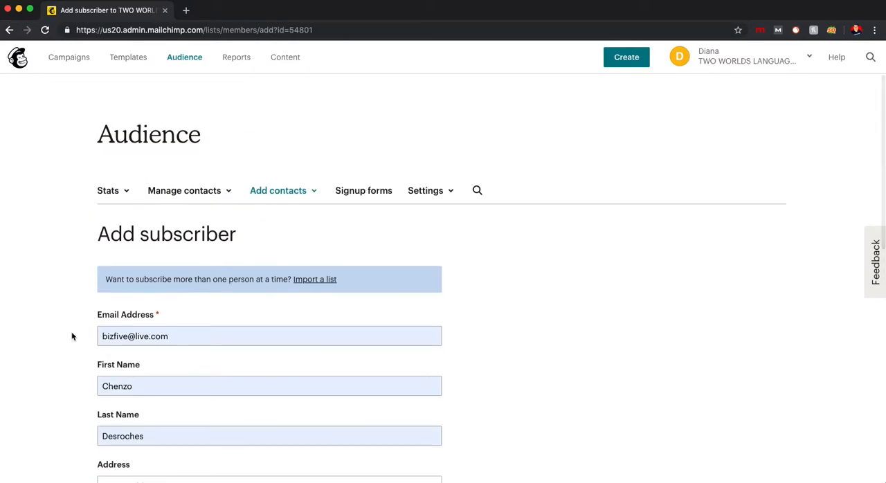
{"action": "scroll", "coordinate": [71, 336], "scroll_direction": "down", "scroll_amount": 12}
{"action": "left_click", "coordinate": [126, 423]}
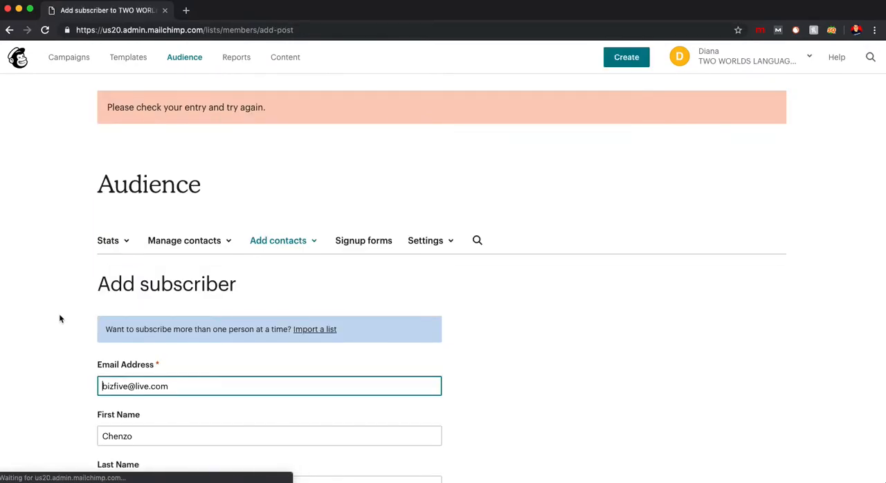
- Refill the subscriber's street address and phone number from the first saved autofill entry
{"action": "scroll", "coordinate": [60, 319], "scroll_direction": "down", "scroll_amount": 3}
{"action": "scroll", "coordinate": [59, 318], "scroll_direction": "down", "scroll_amount": 5}
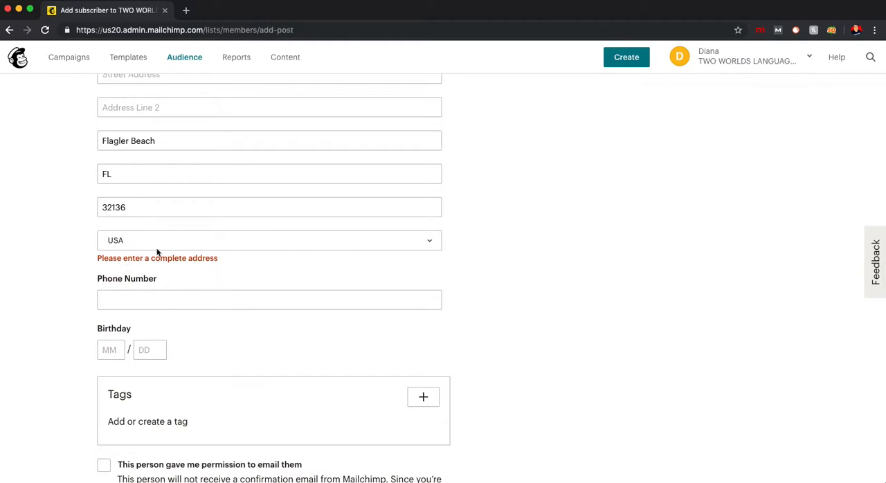
{"action": "scroll", "coordinate": [163, 251], "scroll_direction": "up", "scroll_amount": 2}
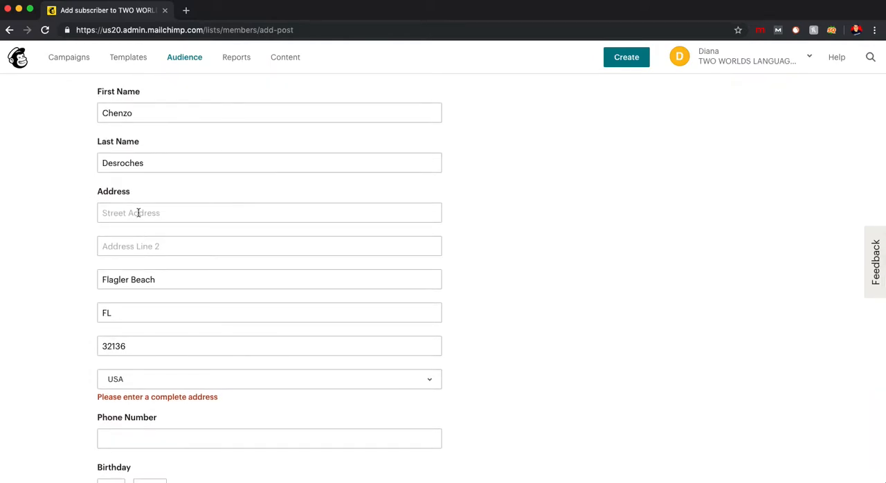
{"action": "left_click", "coordinate": [139, 213]}
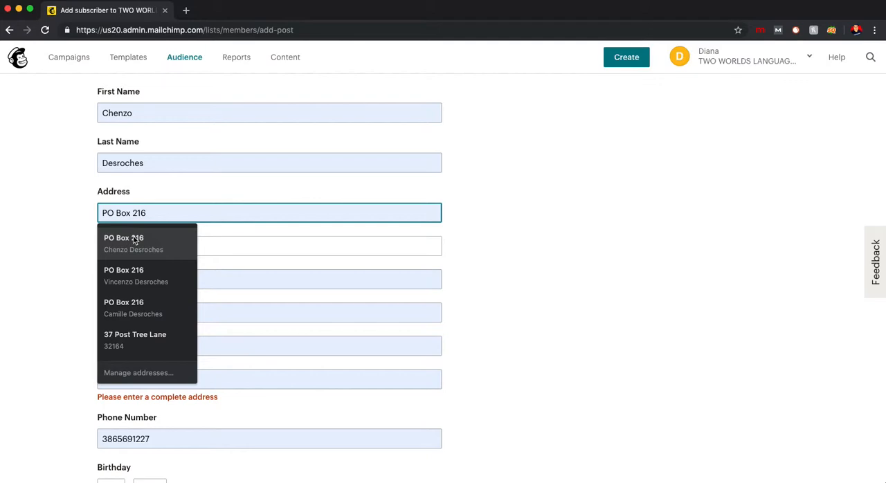
{"action": "left_click", "coordinate": [133, 240]}
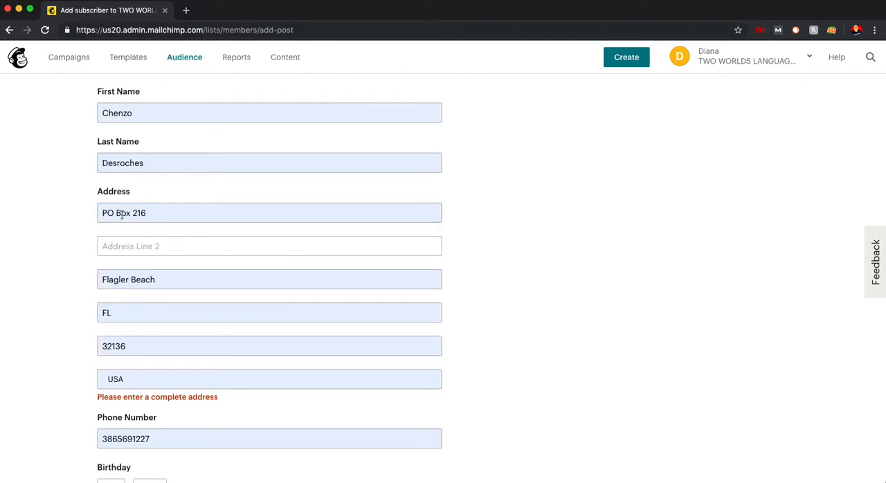
- Enter just a city name as the subscriber's street address and clear the phone number
{"action": "scroll", "coordinate": [78, 218], "scroll_direction": "down", "scroll_amount": 3}
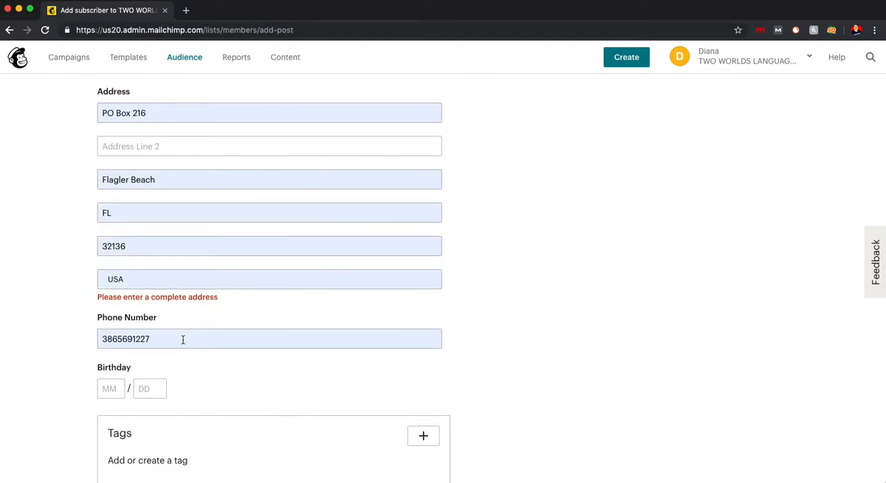
{"action": "scroll", "coordinate": [90, 262], "scroll_direction": "up", "scroll_amount": 4}
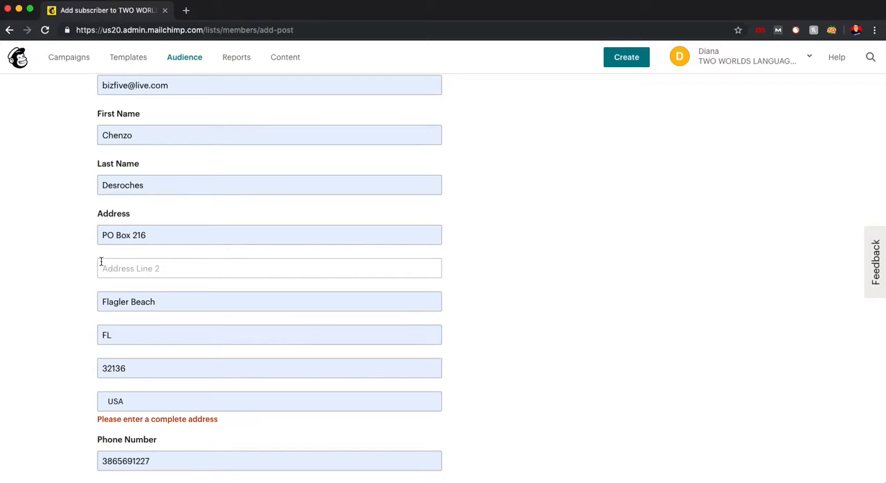
{"action": "left_click", "coordinate": [139, 235]}
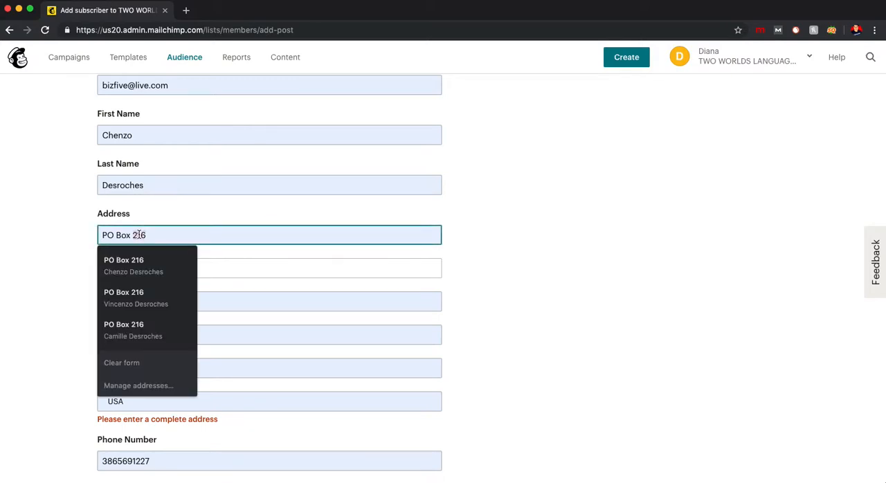
{"action": "type", "text": "Palm Coast"}
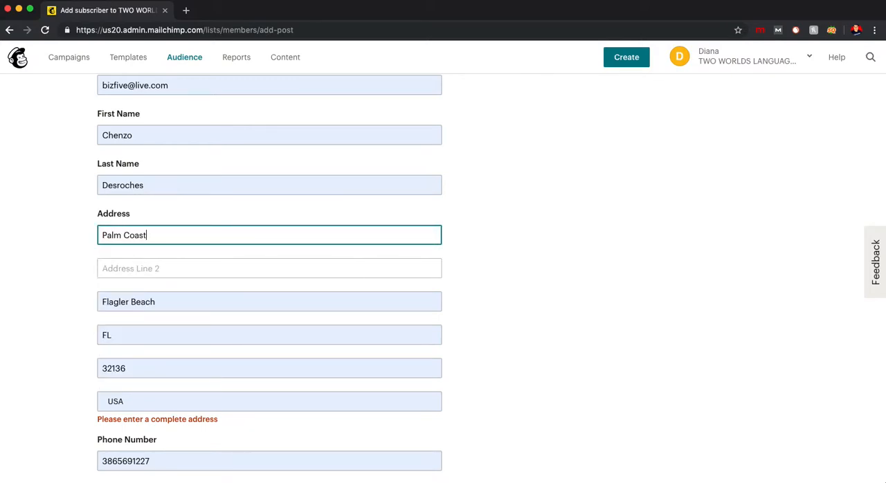
{"action": "left_click", "coordinate": [65, 279]}
{"action": "scroll", "coordinate": [65, 279], "scroll_direction": "down", "scroll_amount": 4}
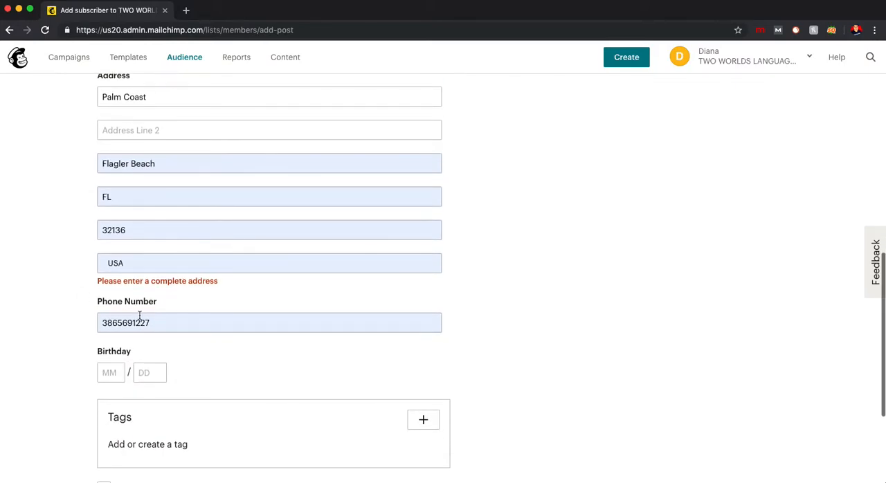
{"action": "double_click", "coordinate": [152, 322]}
{"action": "key", "text": "BackSpace"}
{"action": "left_click", "coordinate": [56, 317]}
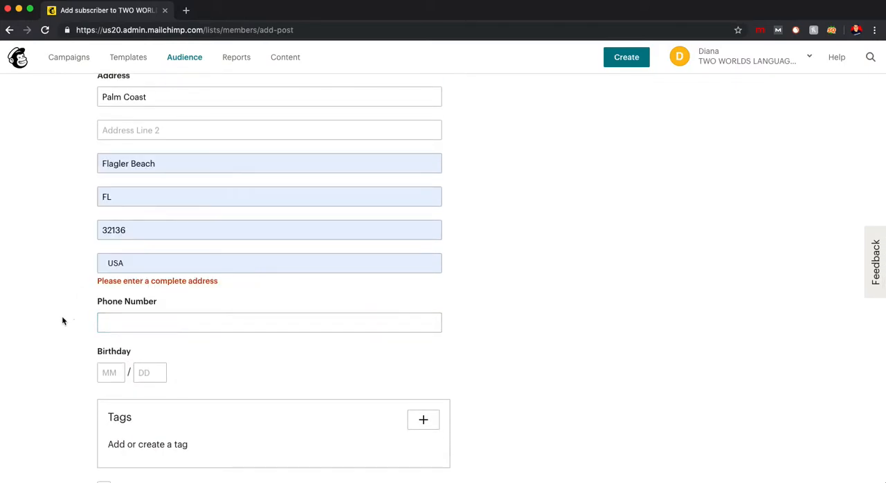
- Mark that this person gave permission to email them and subscribe the contact
{"action": "scroll", "coordinate": [73, 321], "scroll_direction": "down", "scroll_amount": 4}
{"action": "left_click", "coordinate": [105, 326]}
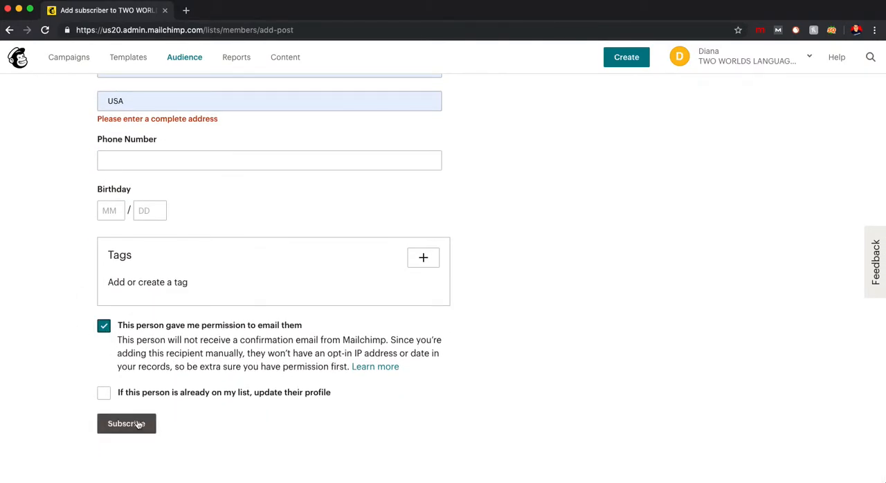
{"action": "left_click", "coordinate": [106, 423]}
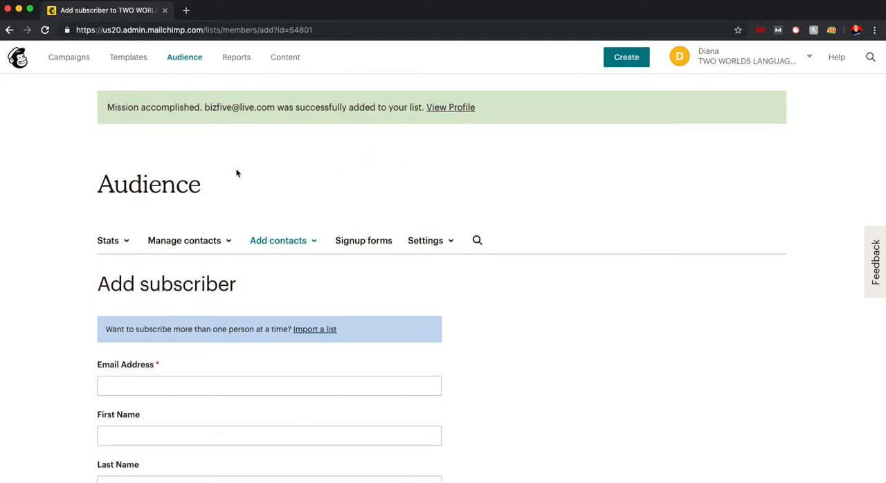
- View the audience's list of contacts
{"action": "left_click", "coordinate": [207, 242]}
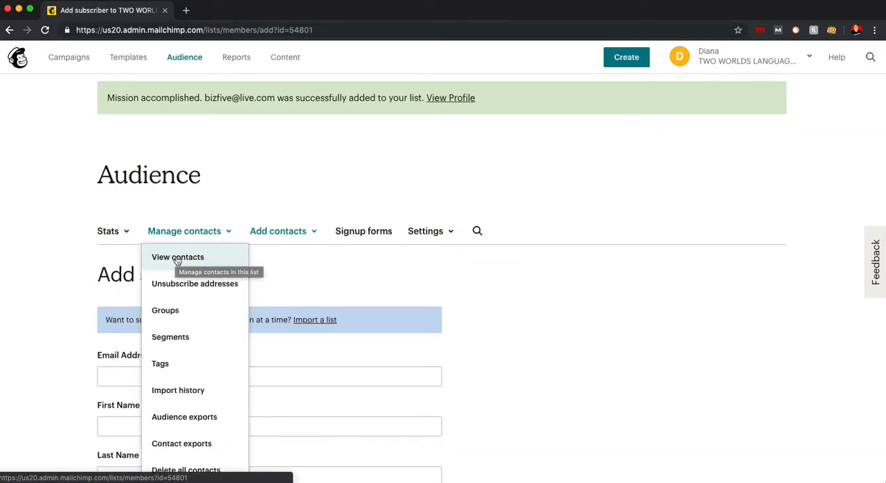
{"action": "left_click", "coordinate": [177, 258]}
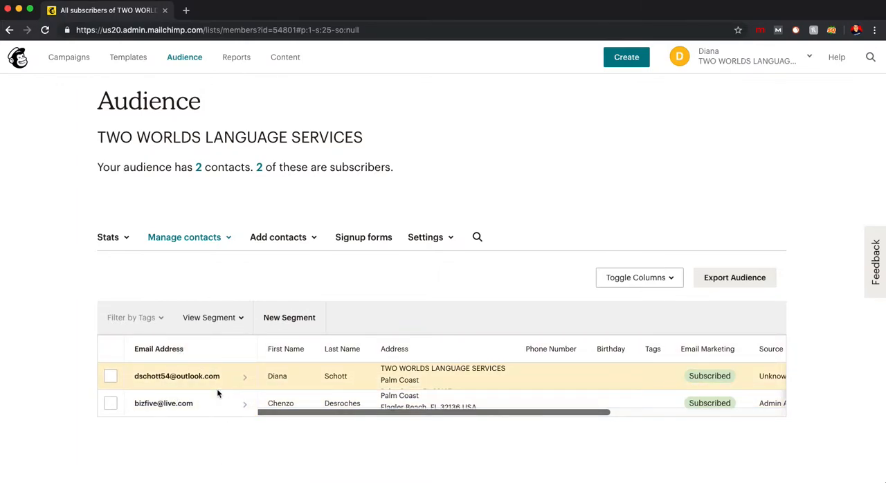
- Start creating a regular email campaign
{"action": "left_click", "coordinate": [71, 61]}
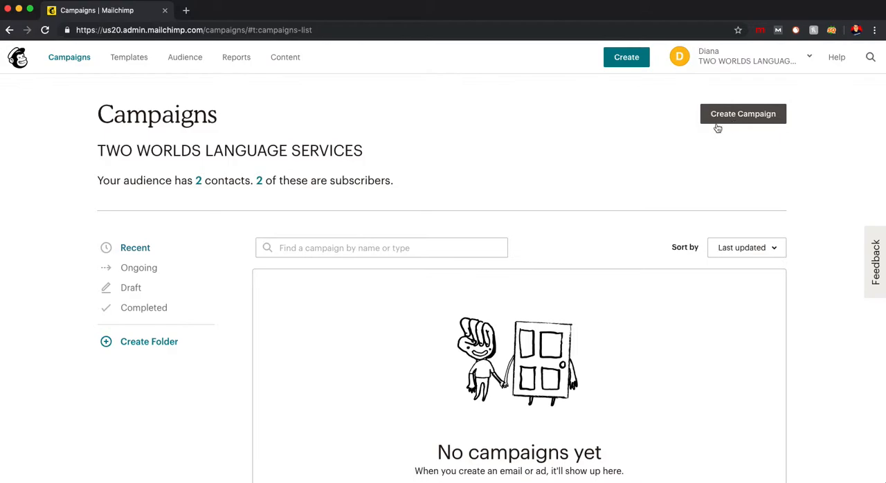
{"action": "left_click", "coordinate": [752, 120]}
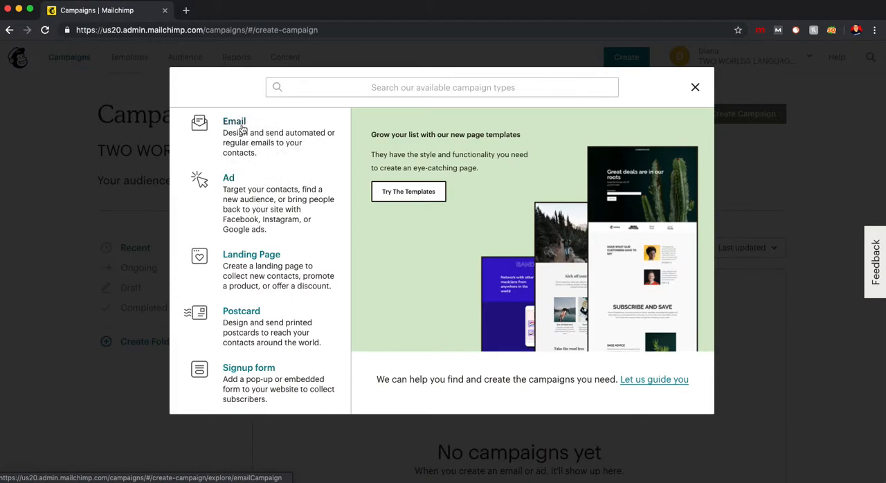
{"action": "left_click", "coordinate": [242, 129]}
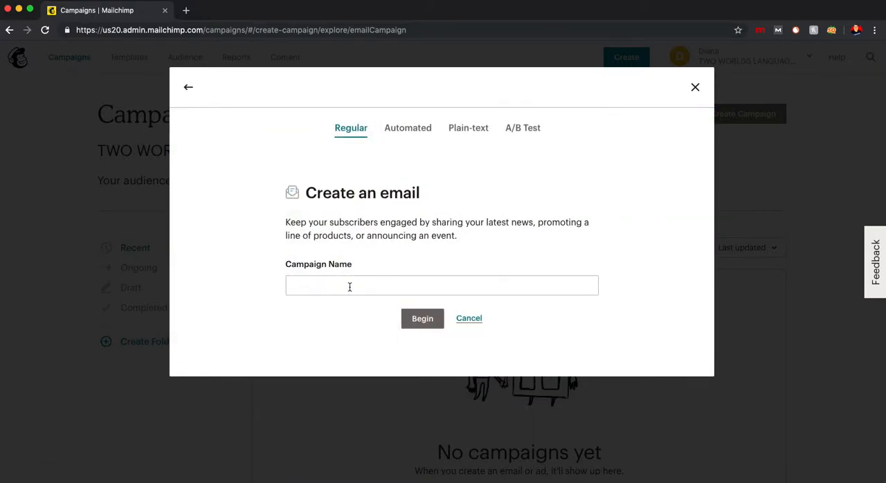
{"action": "left_click", "coordinate": [349, 287]}
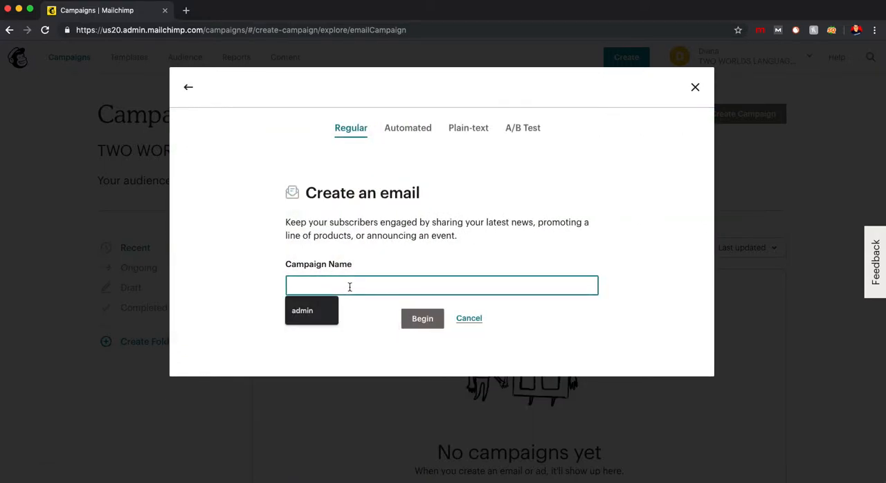
- Try out sample campaign names such as "Test" and "April Promo"
{"action": "type", "text": "Test"}
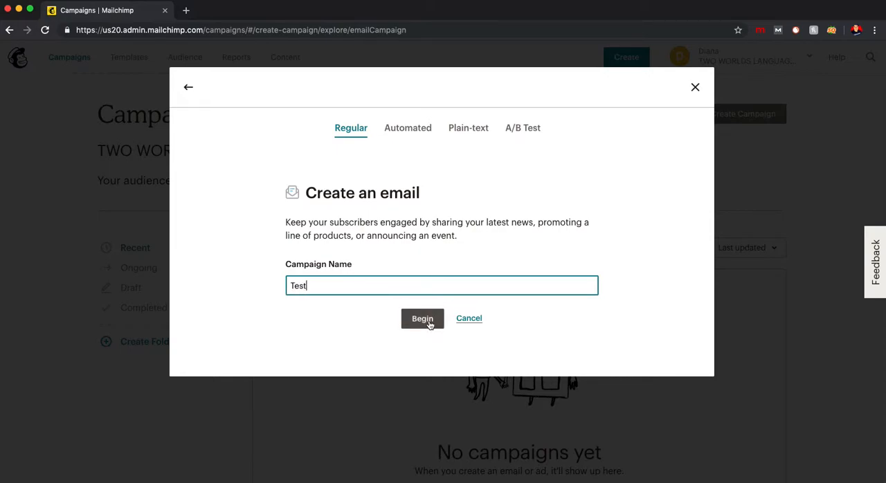
{"action": "double_click", "coordinate": [321, 291]}
{"action": "type", "text": "April Campai"}
{"action": "key", "text": "ctrl+a"}
{"action": "type", "text": "April Promo"}
{"action": "key", "text": "ctrl+a"}
{"action": "type", "text": "Test"}
- Name the campaign with the contact's first name followed by "Test" and begin its setup
{"action": "key", "text": "ctrl+a"}
{"action": "type", "text": "Chenzo Test"}
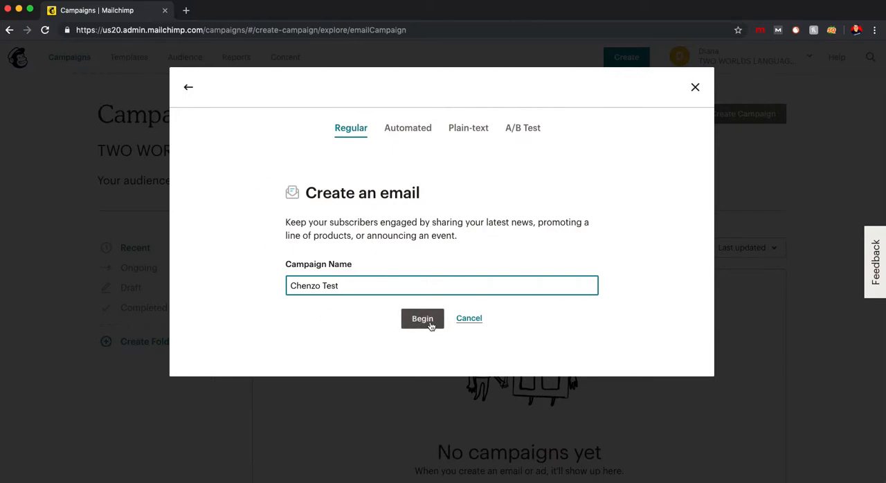
{"action": "left_click", "coordinate": [429, 319]}
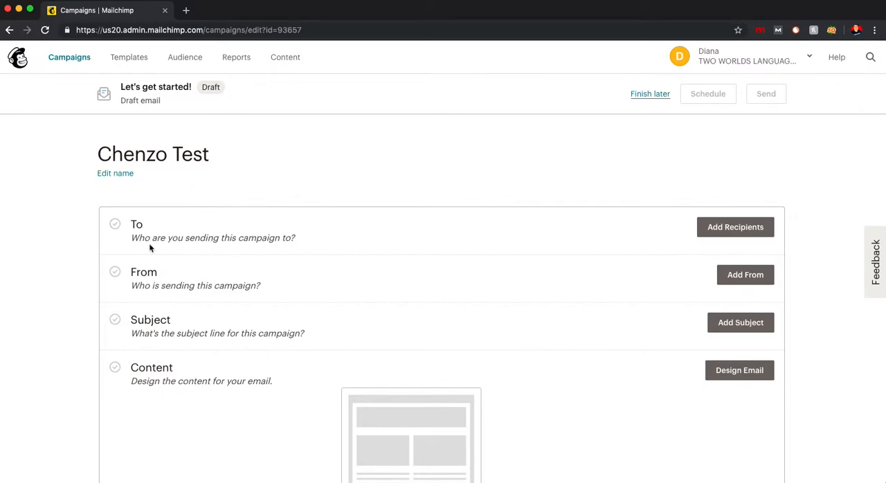
- Add recipients to the campaign by choosing the TWO WORLDS LANGUAGE SERVICES list
{"action": "left_click_drag", "start_coordinate": [131, 239], "coordinate": [377, 250]}
{"action": "left_click", "coordinate": [346, 231]}
{"action": "left_click", "coordinate": [728, 236]}
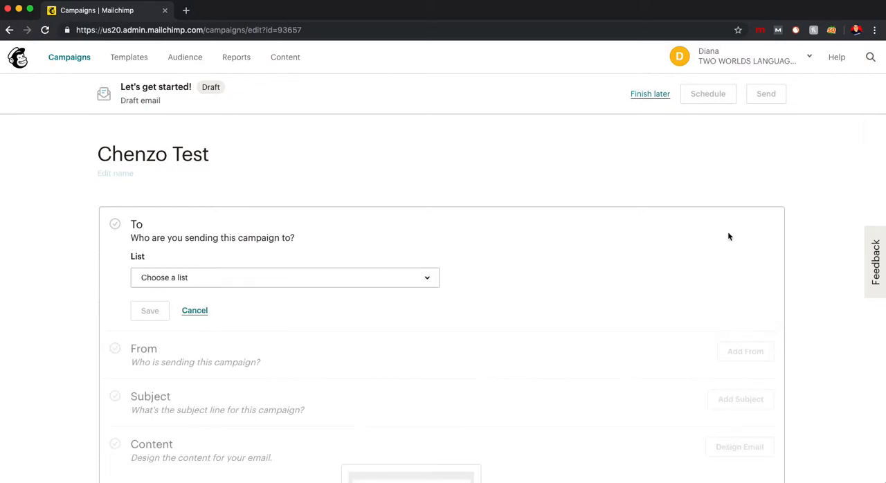
{"action": "left_click", "coordinate": [319, 286]}
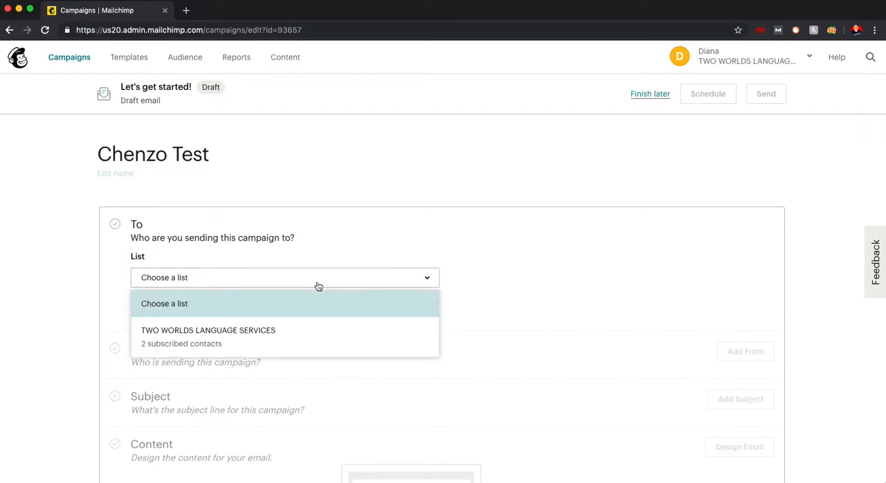
{"action": "left_click", "coordinate": [215, 342]}
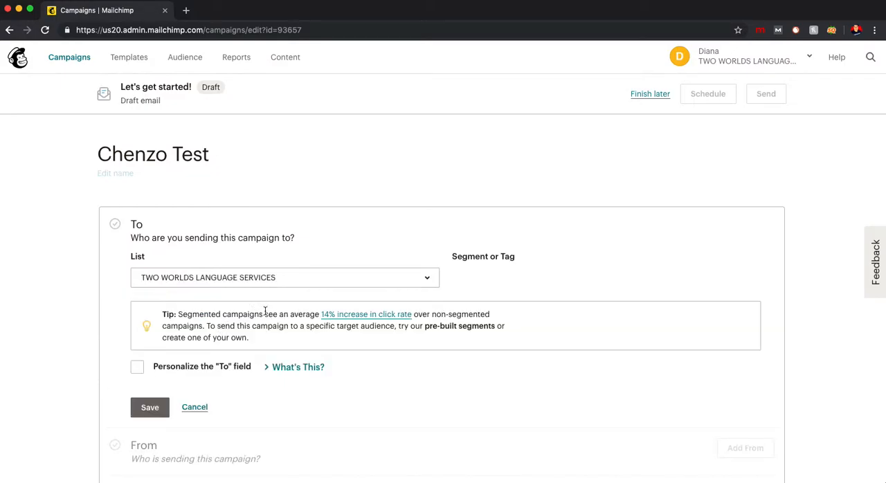
- Review the segmentation tip and segment options, keep "All subscribers on list", and save the recipients
{"action": "left_click_drag", "start_coordinate": [163, 314], "coordinate": [295, 344]}
{"action": "left_click", "coordinate": [295, 344]}
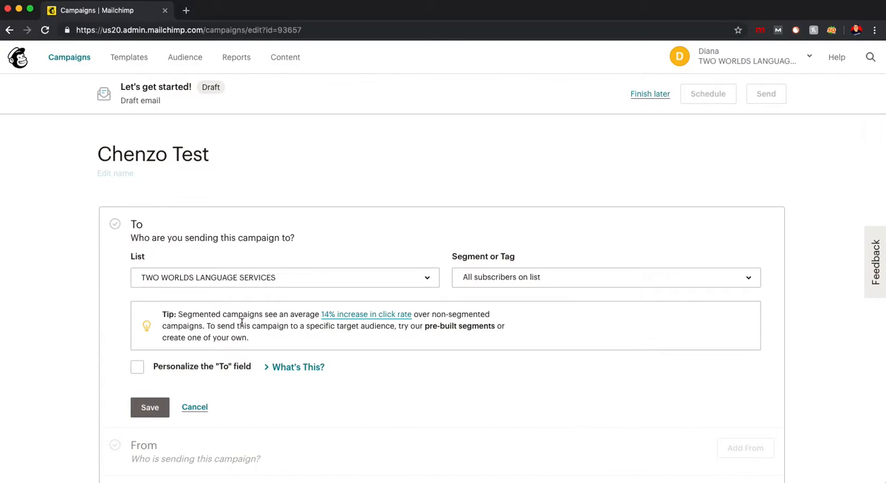
{"action": "left_click", "coordinate": [547, 282]}
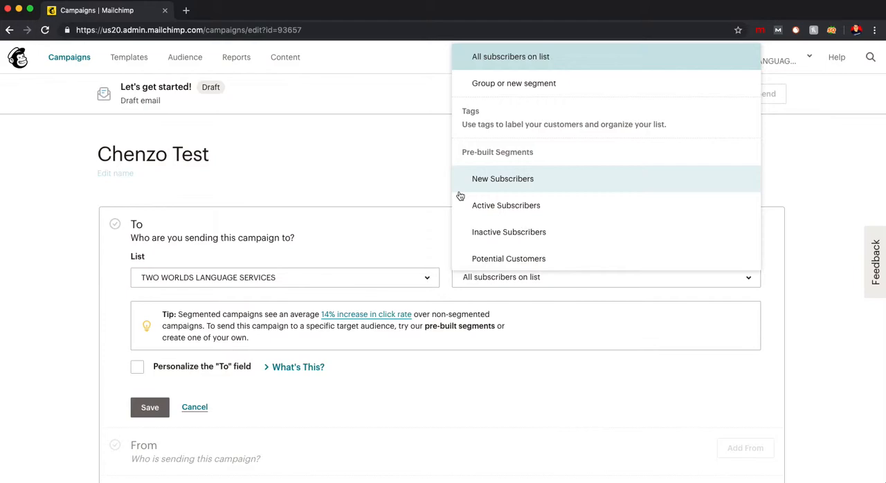
{"action": "left_click", "coordinate": [422, 230]}
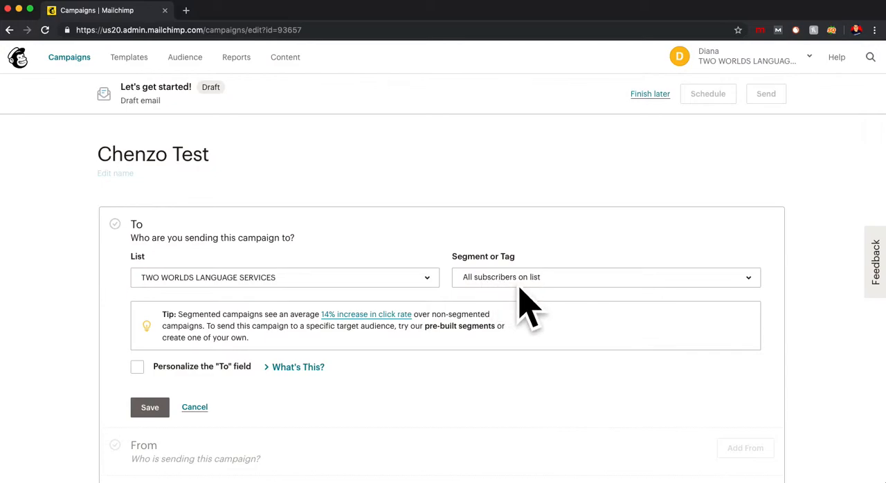
{"action": "scroll", "coordinate": [266, 373], "scroll_direction": "down", "scroll_amount": 3}
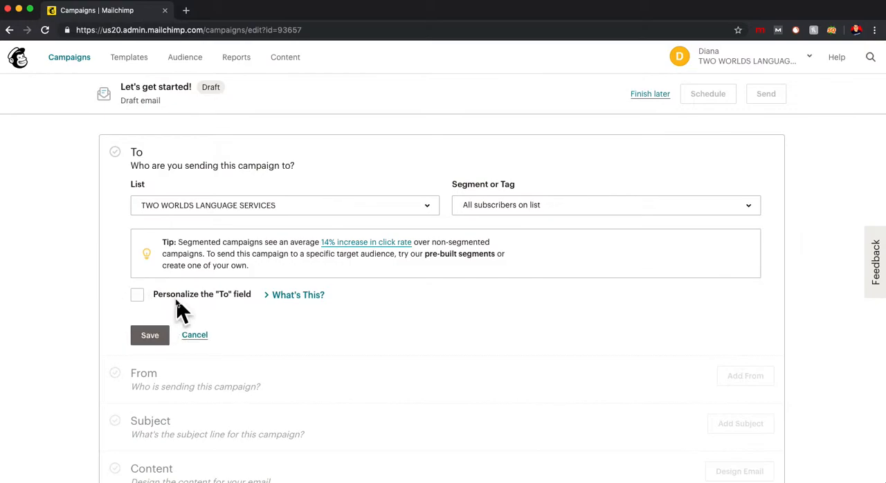
{"action": "left_click", "coordinate": [150, 338]}
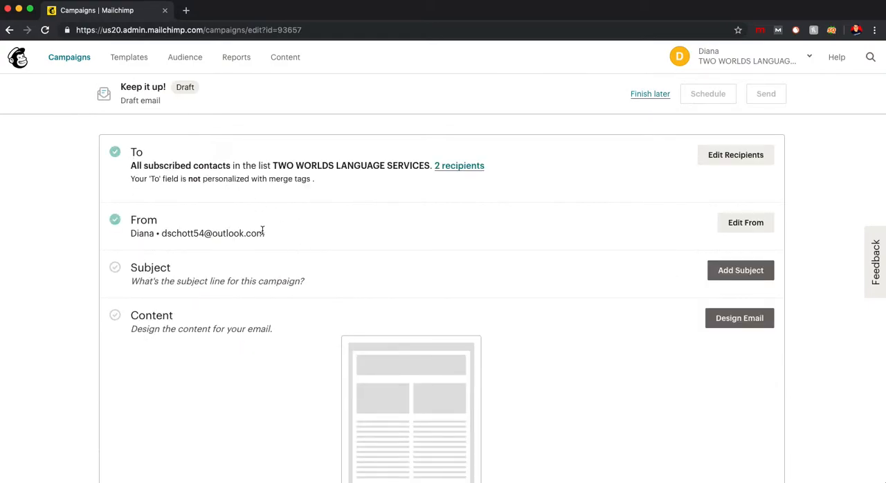
- Check the sender details and enter "Howdy!" as the campaign's subject line
{"action": "left_click_drag", "start_coordinate": [267, 235], "coordinate": [129, 236]}
{"action": "left_click", "coordinate": [130, 235]}
{"action": "left_click", "coordinate": [748, 275]}
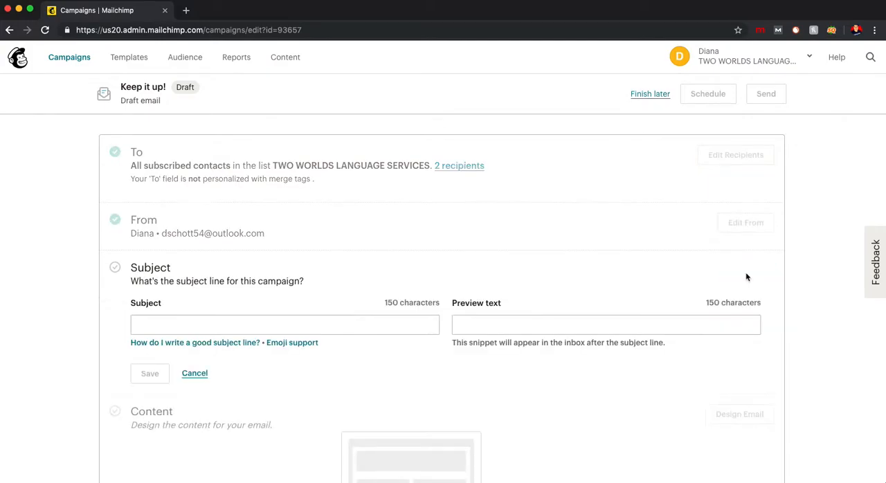
{"action": "left_click", "coordinate": [218, 326]}
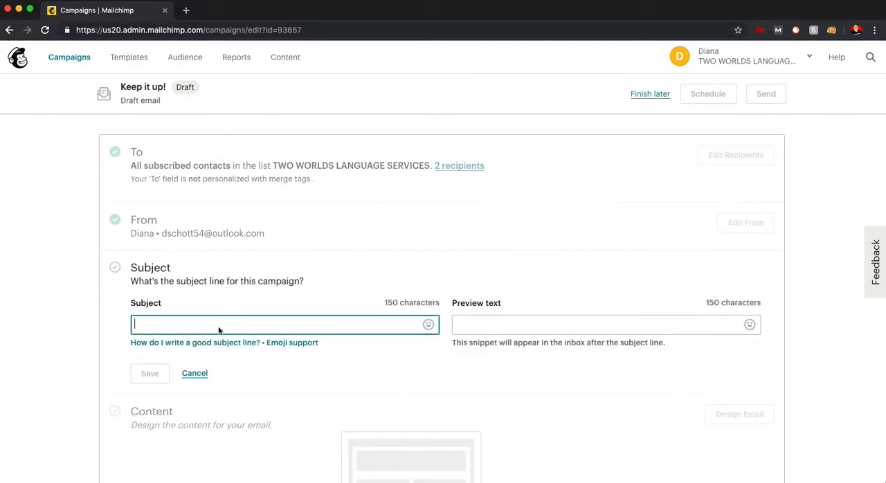
{"action": "left_click", "coordinate": [507, 324]}
{"action": "type", "text": "Howdy!"}
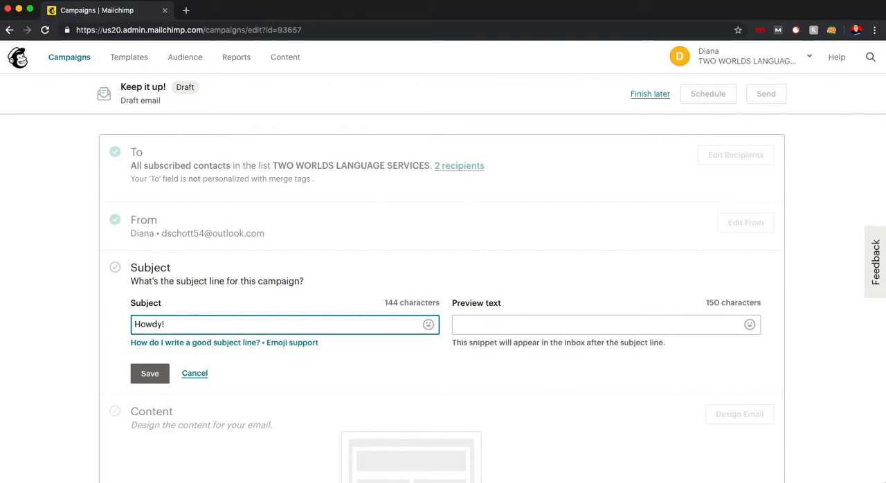
- Look through the emoji categories and add the fountain emoji after "Howdy!" in the subject line
{"action": "left_click", "coordinate": [428, 326]}
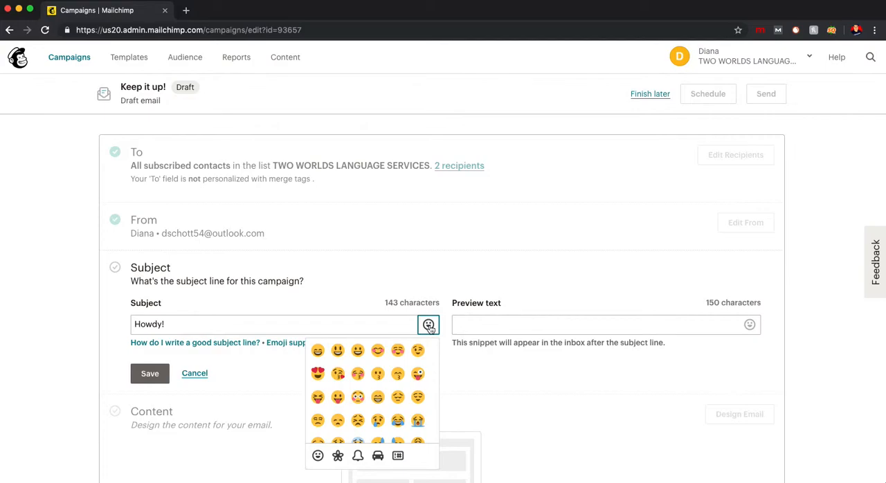
{"action": "scroll", "coordinate": [373, 398], "scroll_direction": "down", "scroll_amount": 5}
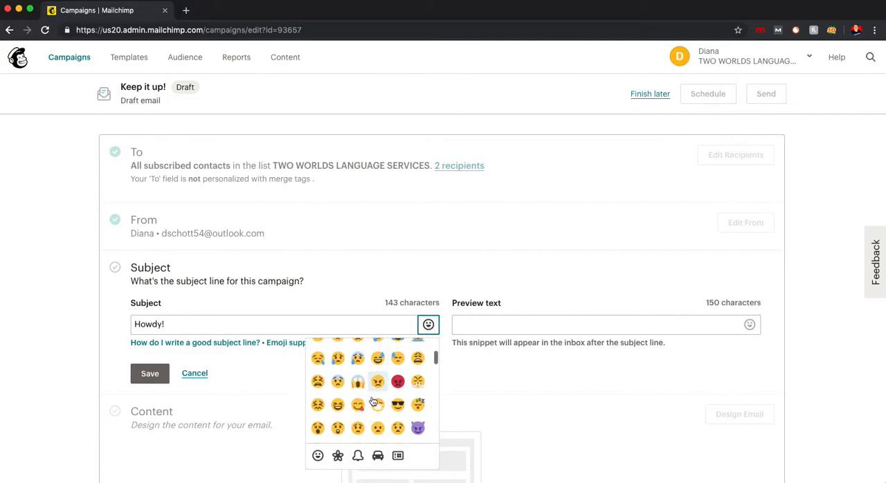
{"action": "left_click", "coordinate": [338, 455]}
{"action": "left_click", "coordinate": [357, 455]}
{"action": "left_click", "coordinate": [377, 455]}
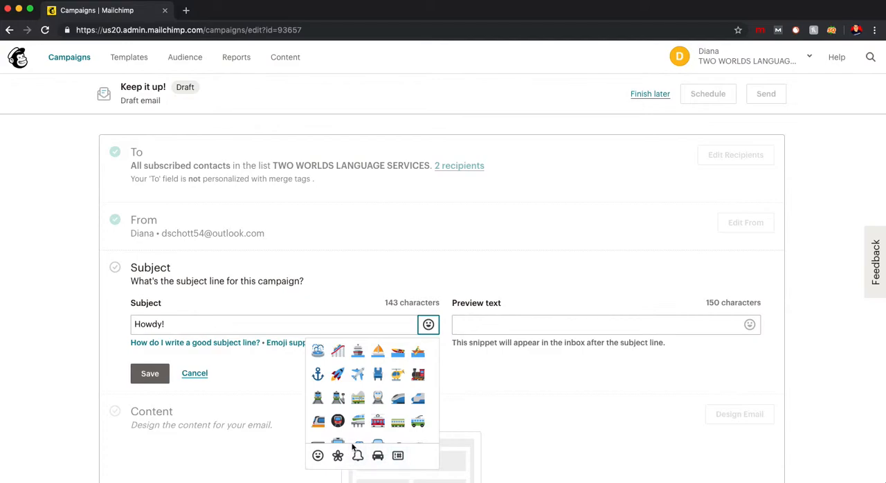
{"action": "left_click", "coordinate": [320, 357]}
{"action": "left_click", "coordinate": [250, 323]}
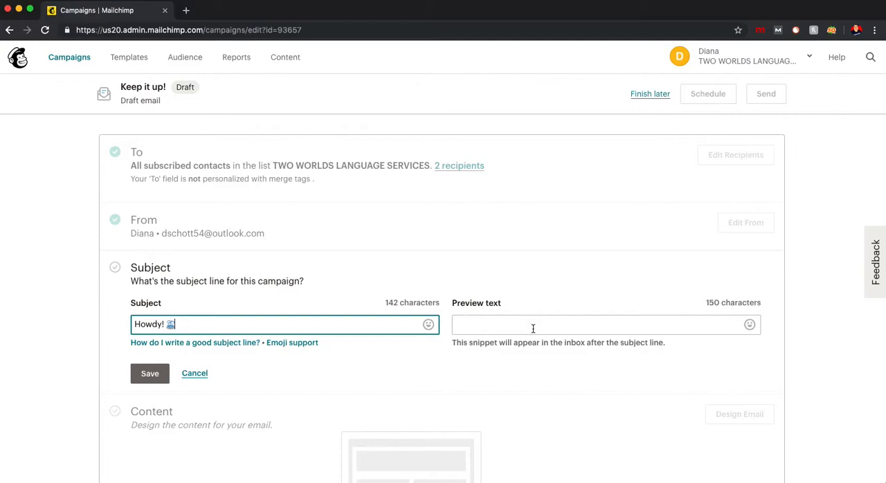
- Enter "...ppsttt it is Turtle Shack" as the campaign's preview text
{"action": "left_click", "coordinate": [580, 328]}
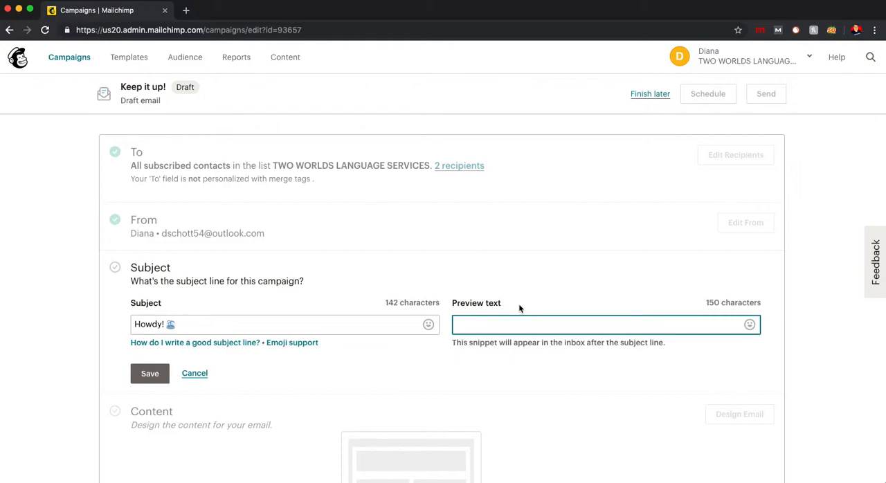
{"action": "type", "text": "..."}
{"action": "type", "text": "ppsttt it "}
{"action": "type", "text": "is "}
{"action": "type", "text": "me. "}
{"action": "type", "text": "Turk"}
{"action": "type", "text": "le"}
{"action": "type", "text": " Shack."}
- Add the red factory emoji after "Turtle Shack" in the preview text and save the subject section
{"action": "left_click", "coordinate": [749, 323]}
{"action": "left_click", "coordinate": [658, 422]}
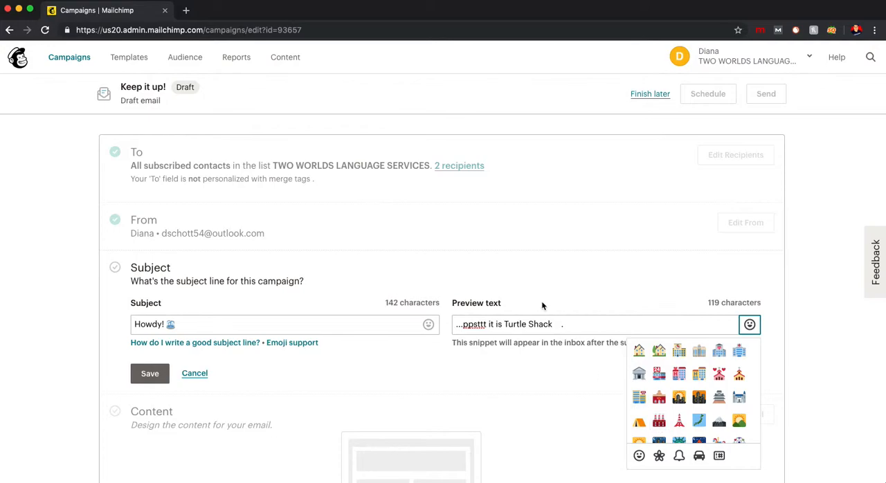
{"action": "left_click", "coordinate": [578, 323]}
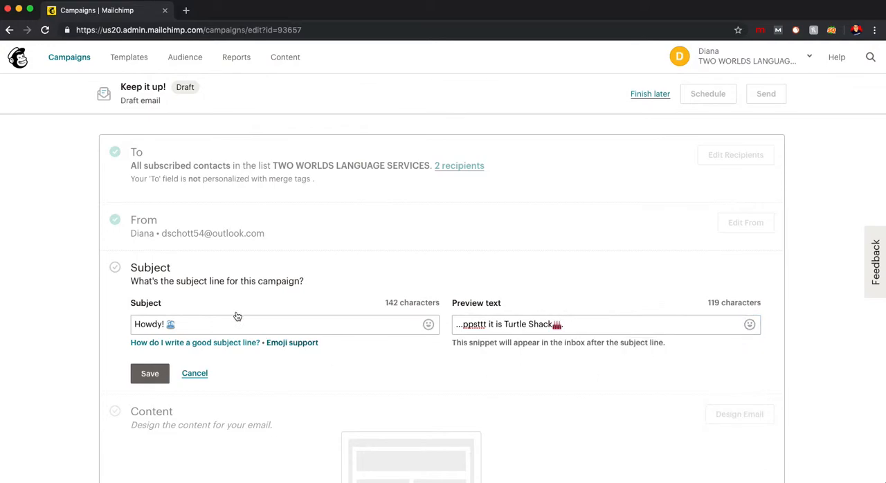
{"action": "left_click", "coordinate": [150, 374]}
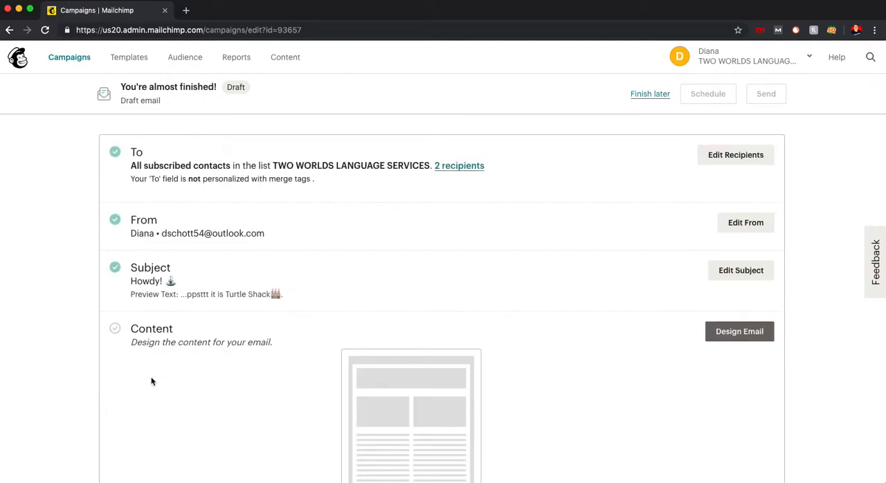
- Start designing the email's content and browse the featured and basic template layouts
{"action": "scroll", "coordinate": [152, 381], "scroll_direction": "down", "scroll_amount": 3}
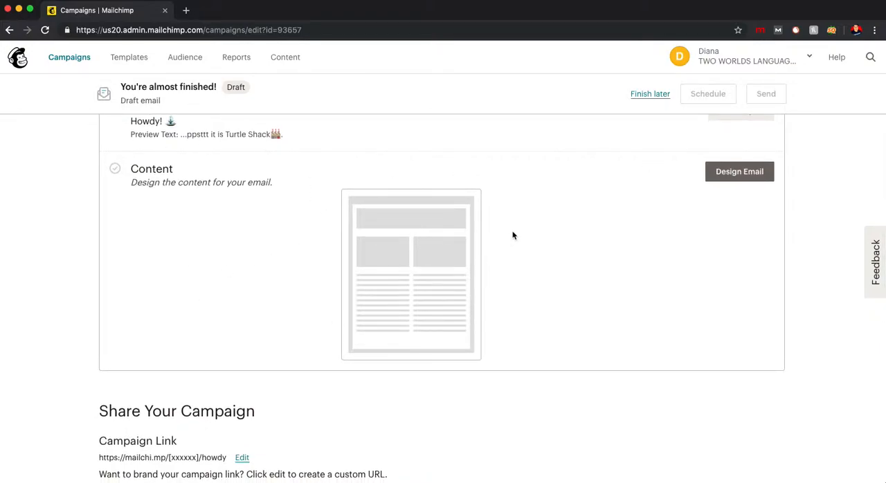
{"action": "left_click", "coordinate": [740, 179]}
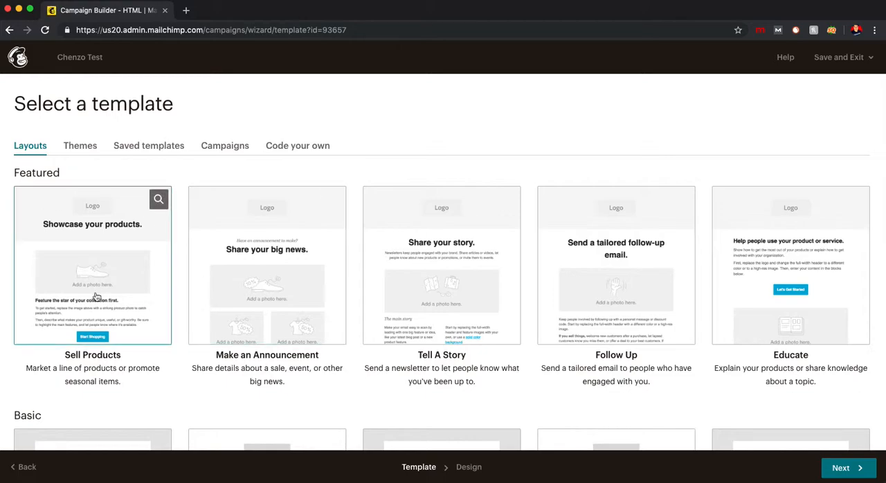
{"action": "scroll", "coordinate": [100, 294], "scroll_direction": "down", "scroll_amount": 3}
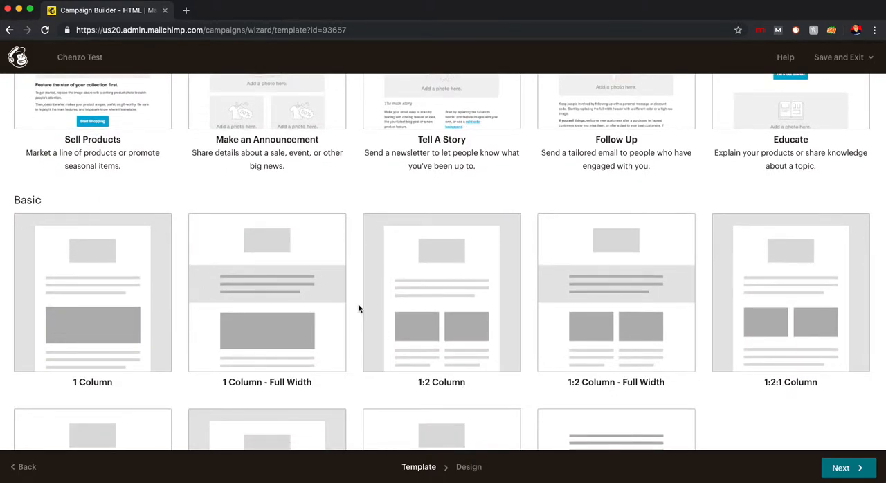
{"action": "scroll", "coordinate": [357, 306], "scroll_direction": "up", "scroll_amount": 3}
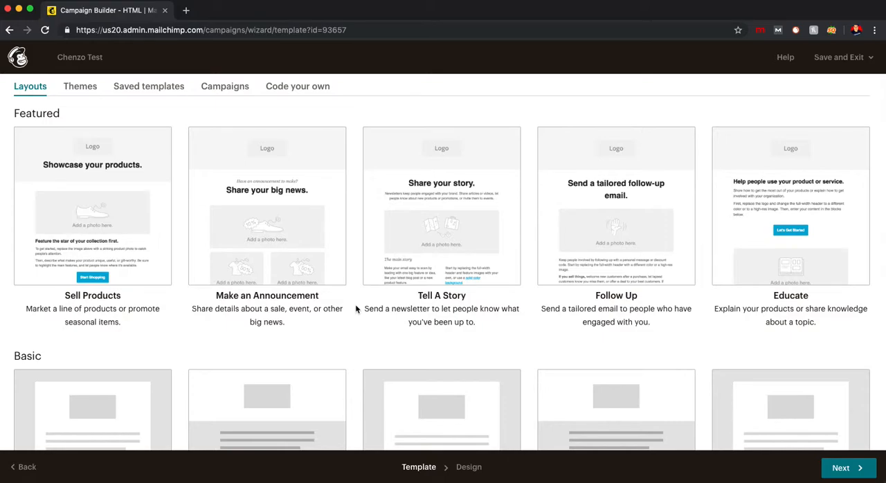
{"action": "scroll", "coordinate": [355, 304], "scroll_direction": "up", "scroll_amount": 1}
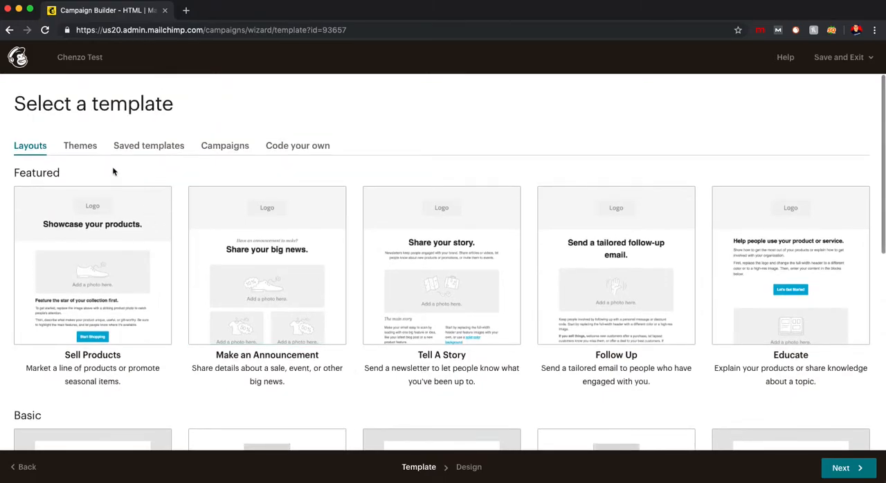
{"action": "scroll", "coordinate": [480, 345], "scroll_direction": "down", "scroll_amount": 8}
{"action": "scroll", "coordinate": [481, 346], "scroll_direction": "up", "scroll_amount": 8}
{"action": "scroll", "coordinate": [480, 350], "scroll_direction": "down", "scroll_amount": 8}
{"action": "scroll", "coordinate": [481, 350], "scroll_direction": "up", "scroll_amount": 8}
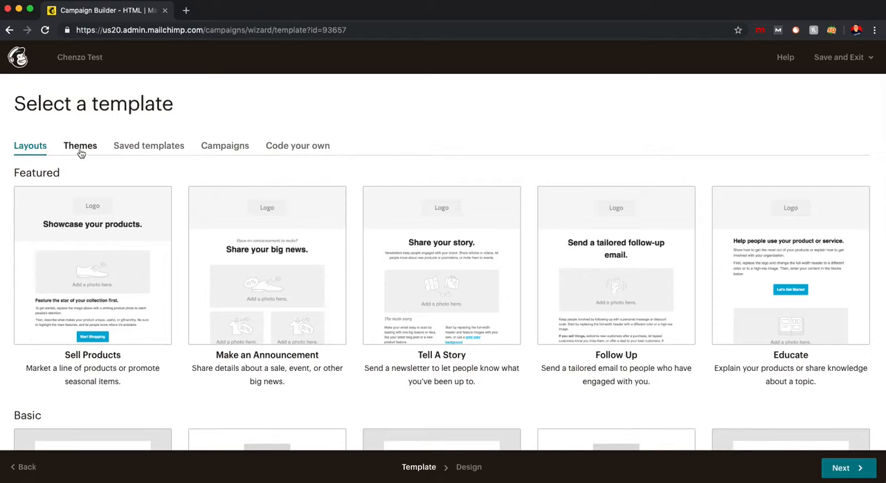
- Browse the template themes, looking over the featured, e-commerce, events, holiday and newsletter designs
{"action": "left_click", "coordinate": [80, 147]}
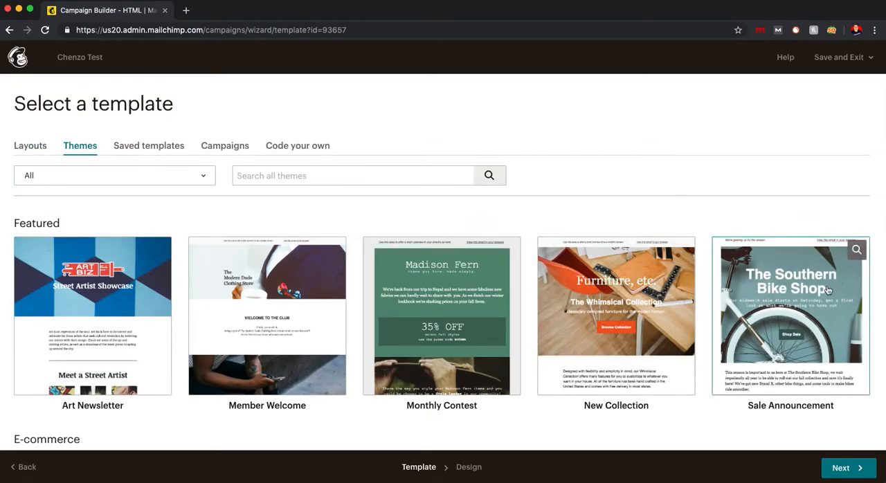
{"action": "scroll", "coordinate": [222, 311], "scroll_direction": "down", "scroll_amount": 9}
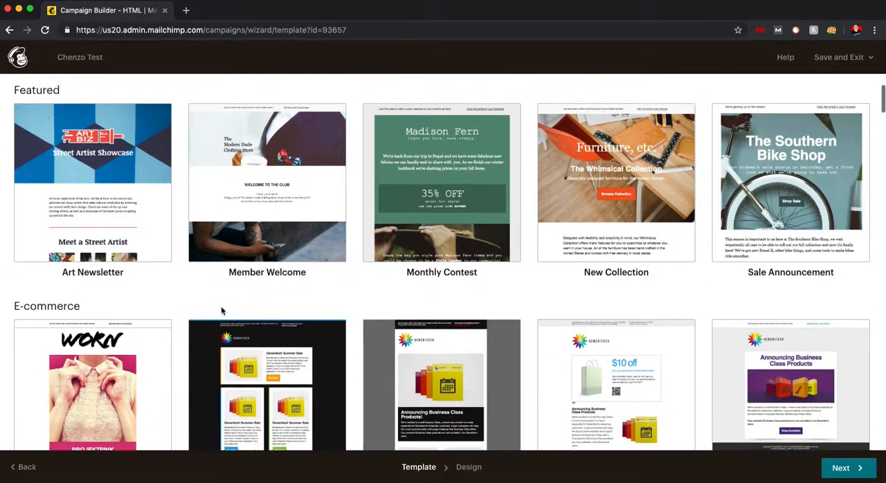
{"action": "scroll", "coordinate": [222, 312], "scroll_direction": "down", "scroll_amount": 3}
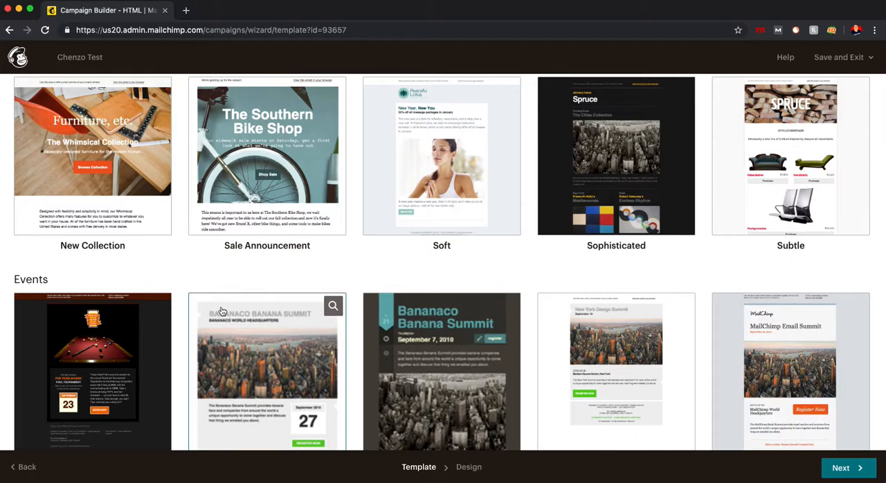
{"action": "scroll", "coordinate": [221, 310], "scroll_direction": "down", "scroll_amount": 5}
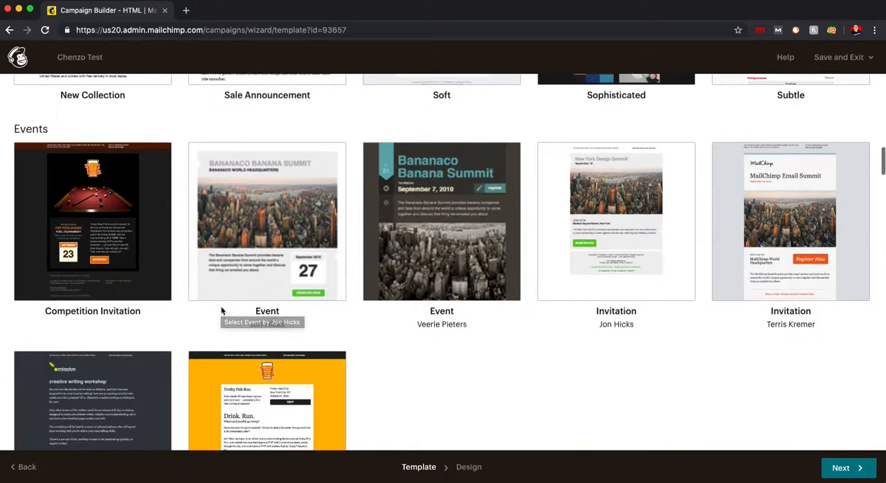
{"action": "scroll", "coordinate": [221, 310], "scroll_direction": "up", "scroll_amount": 11}
{"action": "scroll", "coordinate": [221, 310], "scroll_direction": "down", "scroll_amount": 9}
{"action": "scroll", "coordinate": [220, 306], "scroll_direction": "down", "scroll_amount": 8}
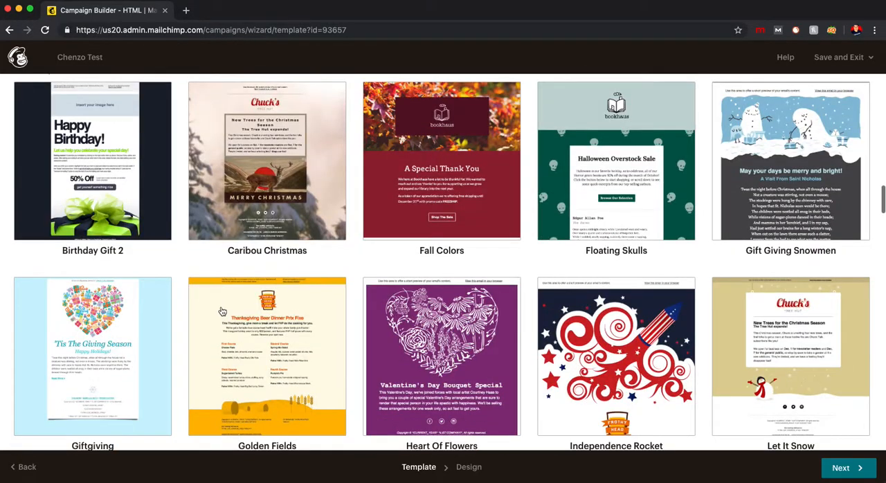
{"action": "scroll", "coordinate": [235, 309], "scroll_direction": "up", "scroll_amount": 2}
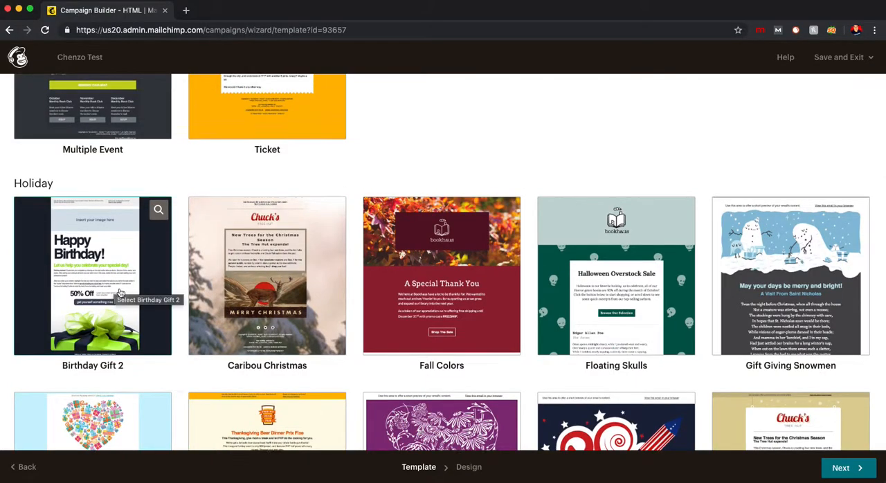
{"action": "scroll", "coordinate": [118, 291], "scroll_direction": "down", "scroll_amount": 15}
{"action": "scroll", "coordinate": [127, 291], "scroll_direction": "down", "scroll_amount": 12}
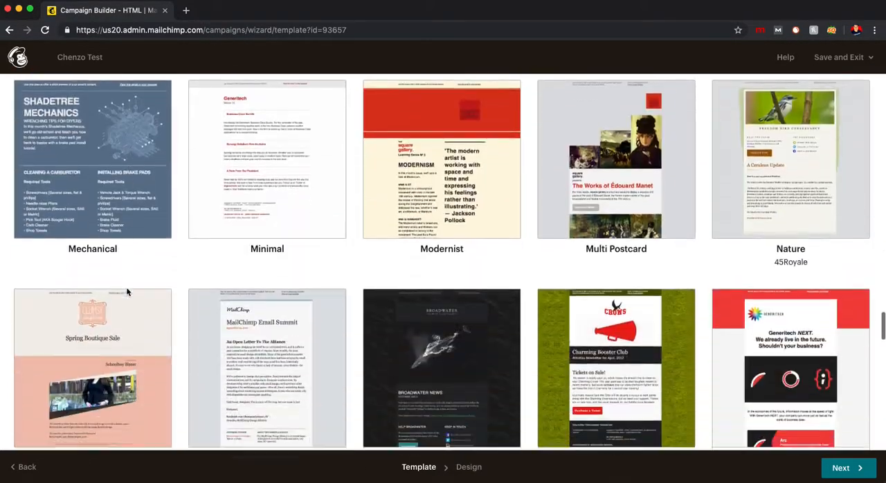
{"action": "scroll", "coordinate": [126, 292], "scroll_direction": "up", "scroll_amount": 20}
{"action": "scroll", "coordinate": [126, 291], "scroll_direction": "down", "scroll_amount": 15}
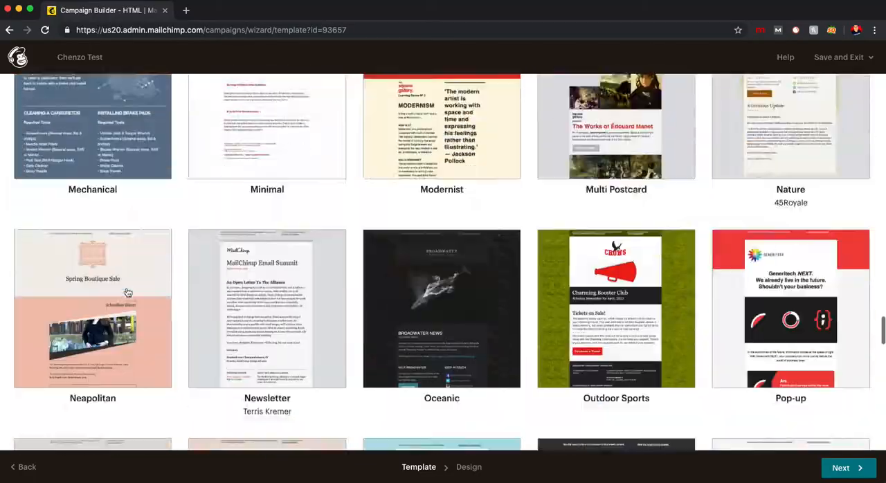
{"action": "scroll", "coordinate": [127, 294], "scroll_direction": "up", "scroll_amount": 20}
{"action": "scroll", "coordinate": [128, 294], "scroll_direction": "up", "scroll_amount": 5}
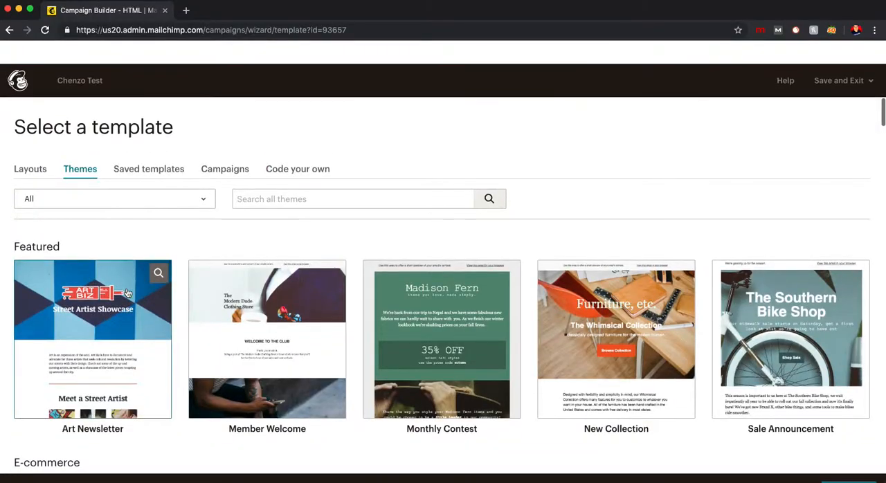
- Choose the Boutique theme from the E-commerce group as the campaign's template
{"action": "scroll", "coordinate": [129, 304], "scroll_direction": "down", "scroll_amount": 3}
{"action": "scroll", "coordinate": [128, 311], "scroll_direction": "down", "scroll_amount": 1}
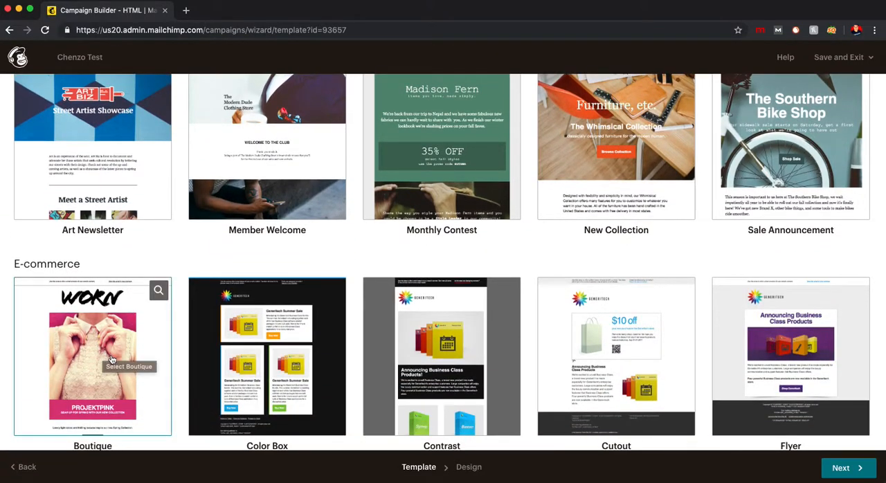
{"action": "left_click", "coordinate": [124, 332]}
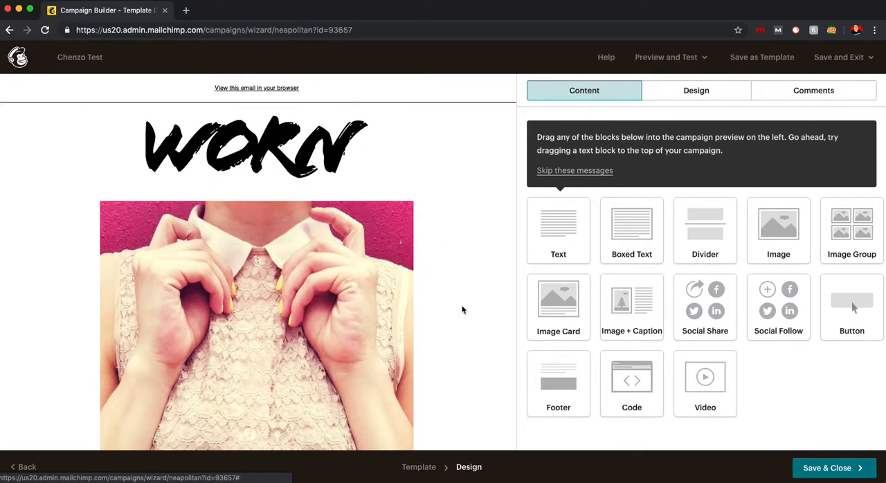
- Open the WORN logo image in the image editor to view its crop and resize tools, and close it without saving
{"action": "left_click", "coordinate": [300, 156]}
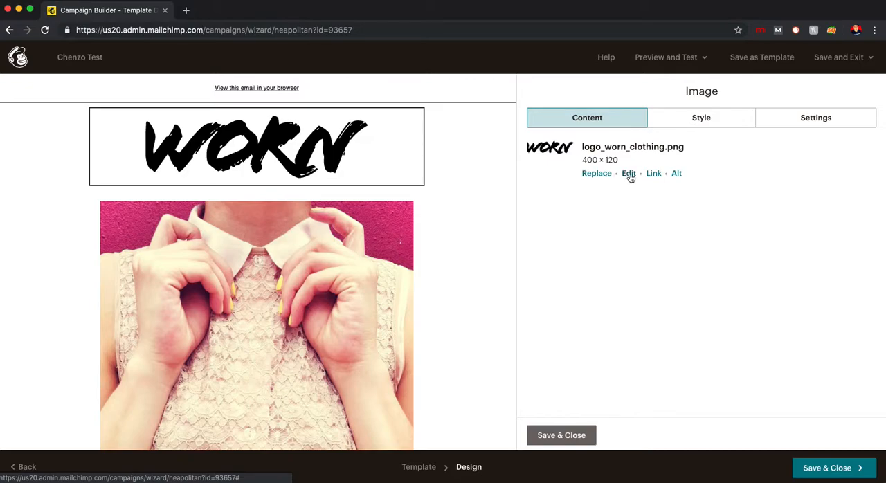
{"action": "mouse_move", "coordinate": [291, 163]}
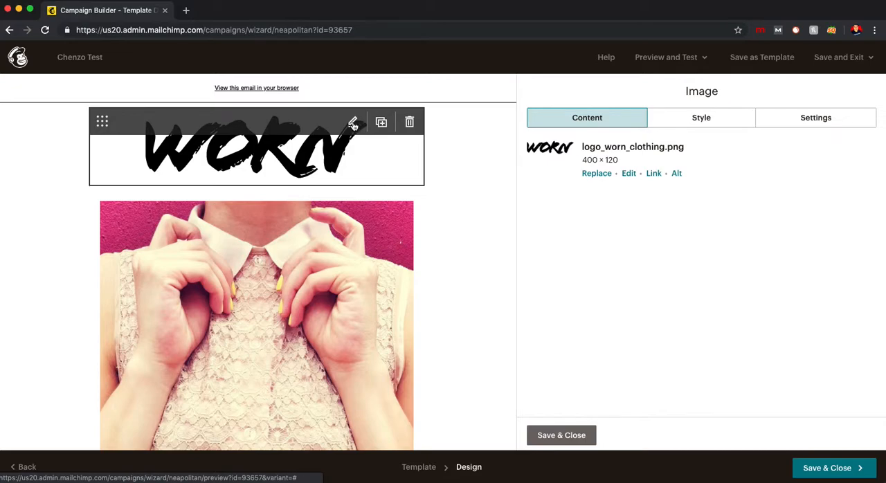
{"action": "left_click", "coordinate": [630, 177]}
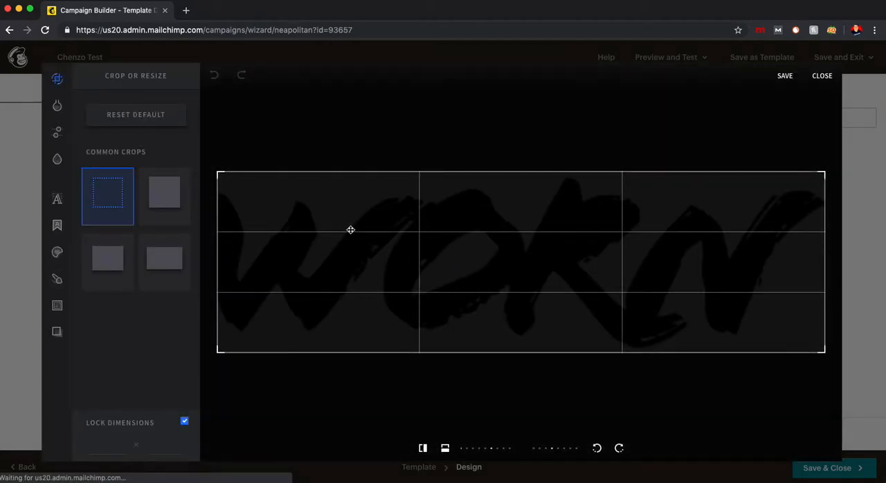
{"action": "left_click", "coordinate": [823, 78]}
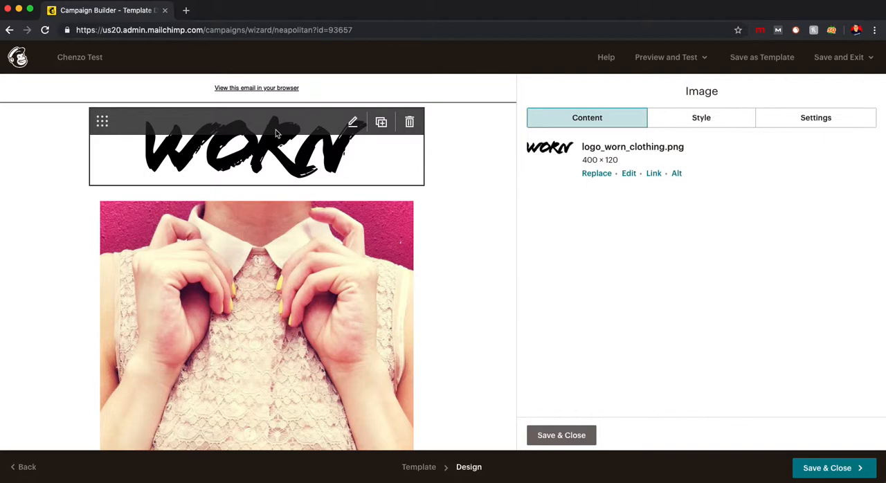
- Open the PROJEKTPINK image card for editing, explore its text and formatting options, and review the rest of the email
{"action": "scroll", "coordinate": [291, 284], "scroll_direction": "down", "scroll_amount": 2}
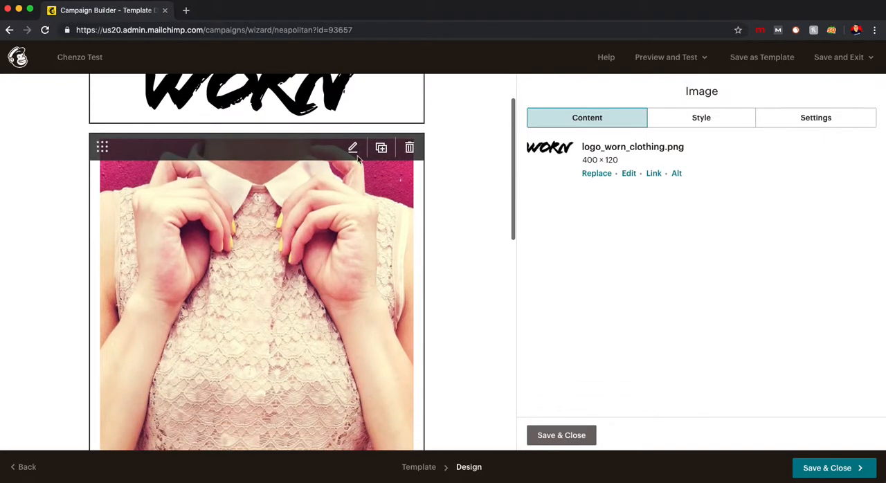
{"action": "left_click", "coordinate": [340, 153]}
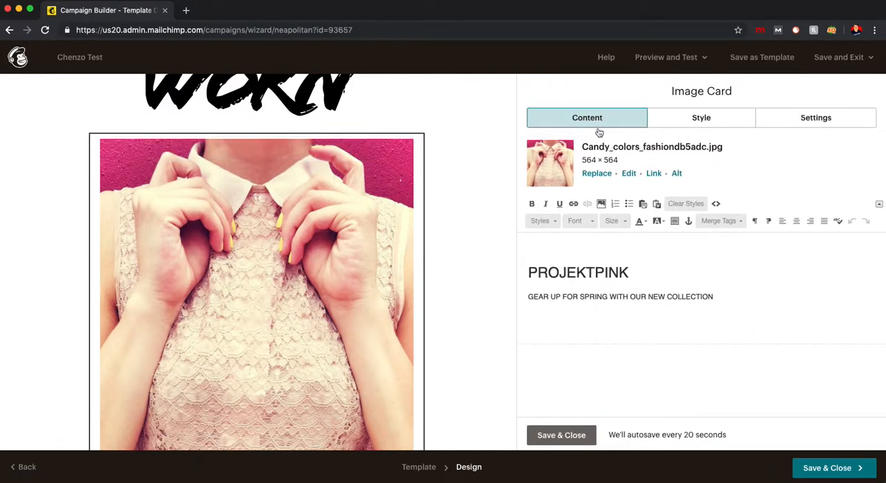
{"action": "double_click", "coordinate": [552, 274]}
{"action": "left_click", "coordinate": [568, 303]}
{"action": "left_click", "coordinate": [532, 203]}
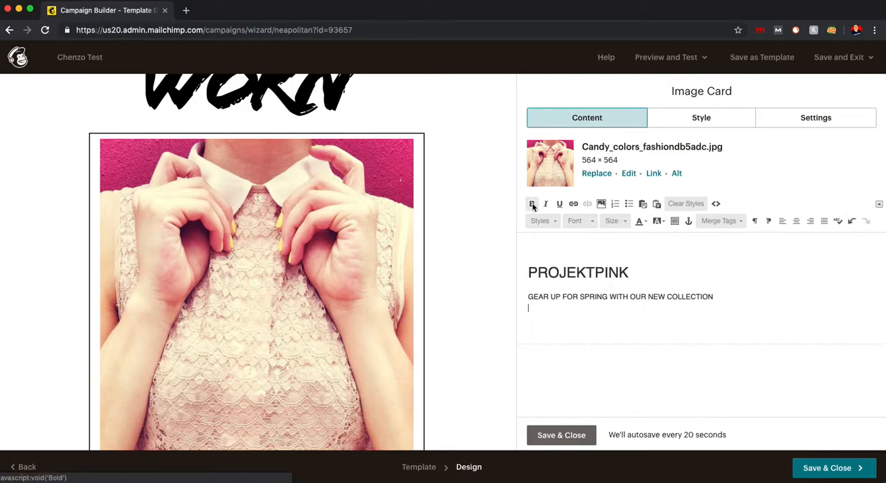
{"action": "left_click", "coordinate": [604, 257]}
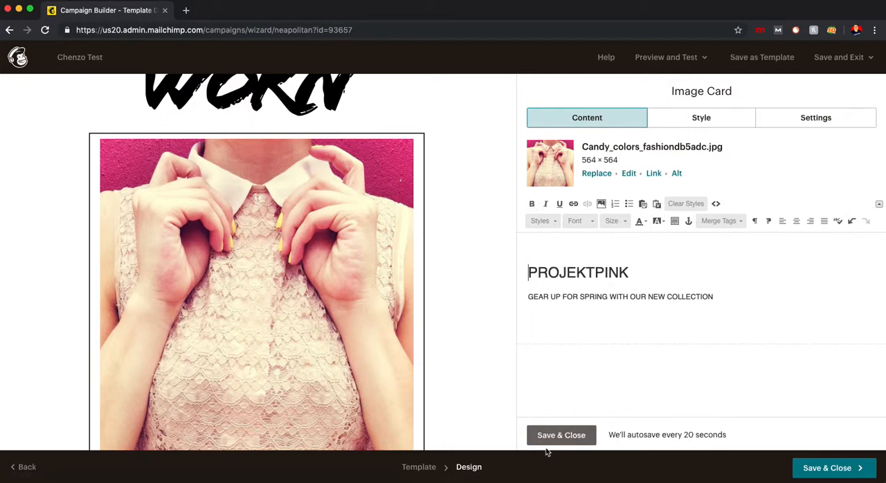
{"action": "scroll", "coordinate": [291, 272], "scroll_direction": "down", "scroll_amount": 5}
{"action": "scroll", "coordinate": [291, 272], "scroll_direction": "down", "scroll_amount": 2}
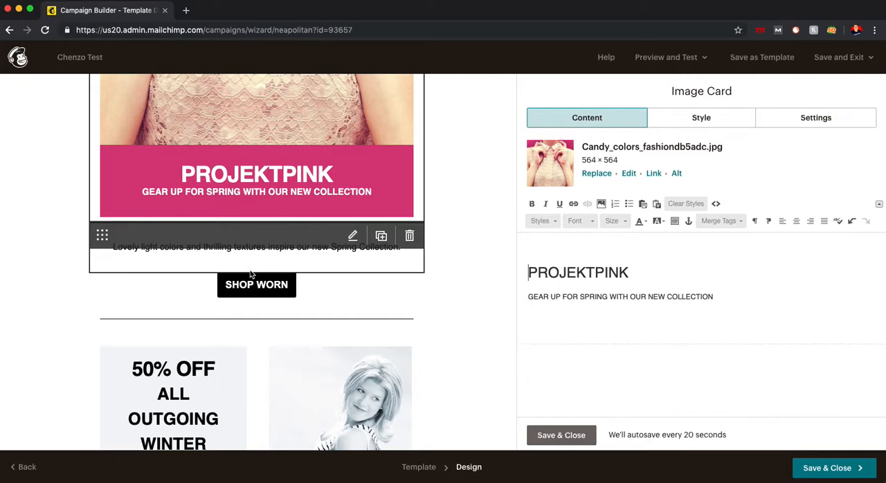
{"action": "scroll", "coordinate": [251, 274], "scroll_direction": "down", "scroll_amount": 5}
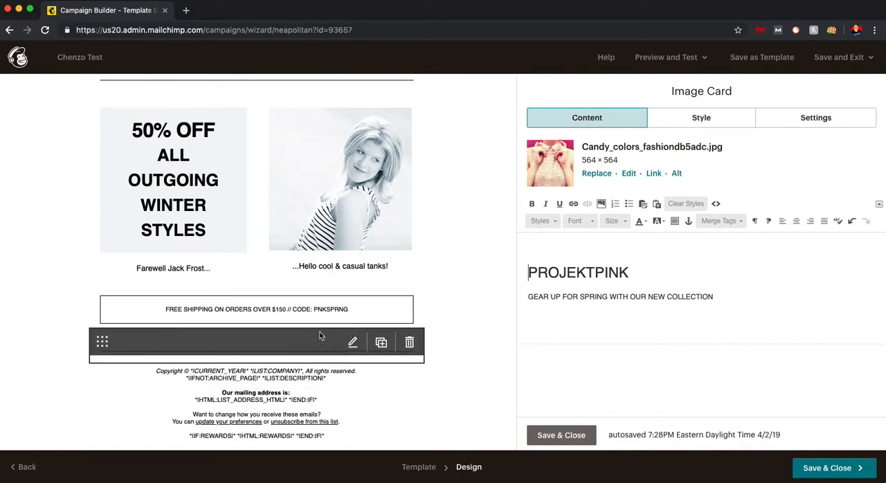
- Save and close the email design, and review the campaign's recipients, sender, subject and content summary
{"action": "scroll", "coordinate": [353, 283], "scroll_direction": "up", "scroll_amount": 15}
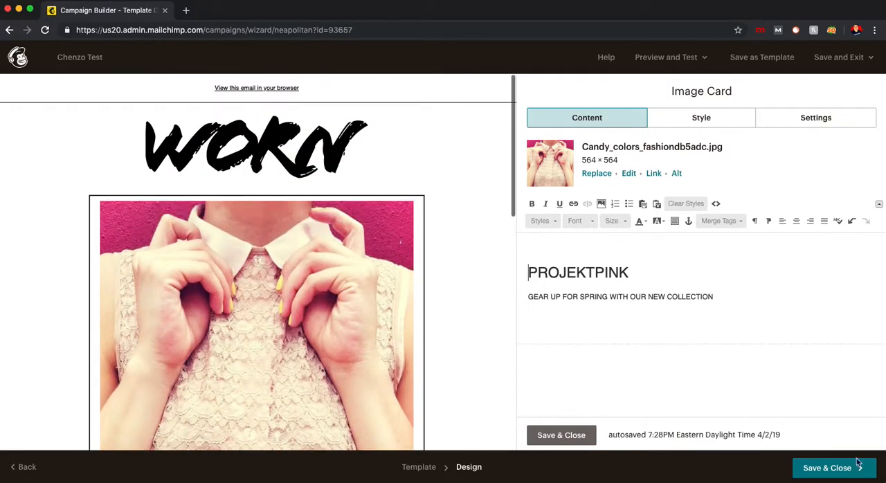
{"action": "left_click", "coordinate": [838, 468]}
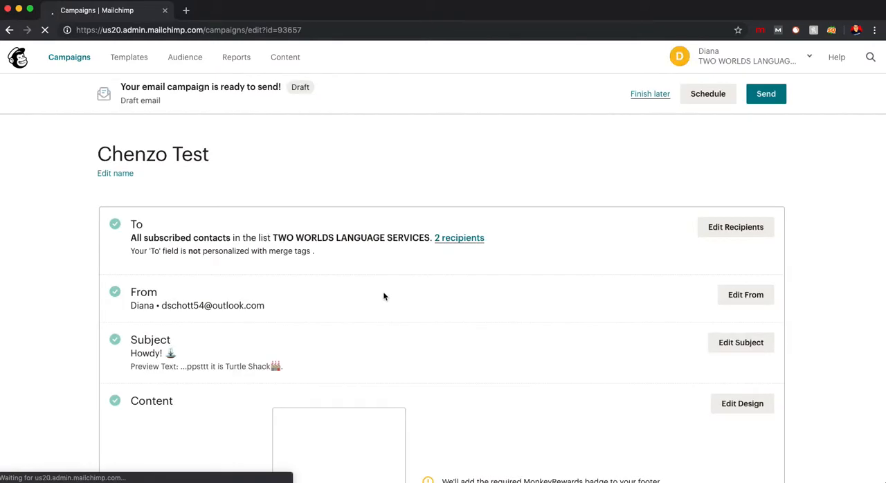
{"action": "scroll", "coordinate": [212, 232], "scroll_direction": "down", "scroll_amount": 5}
{"action": "scroll", "coordinate": [194, 222], "scroll_direction": "up", "scroll_amount": 3}
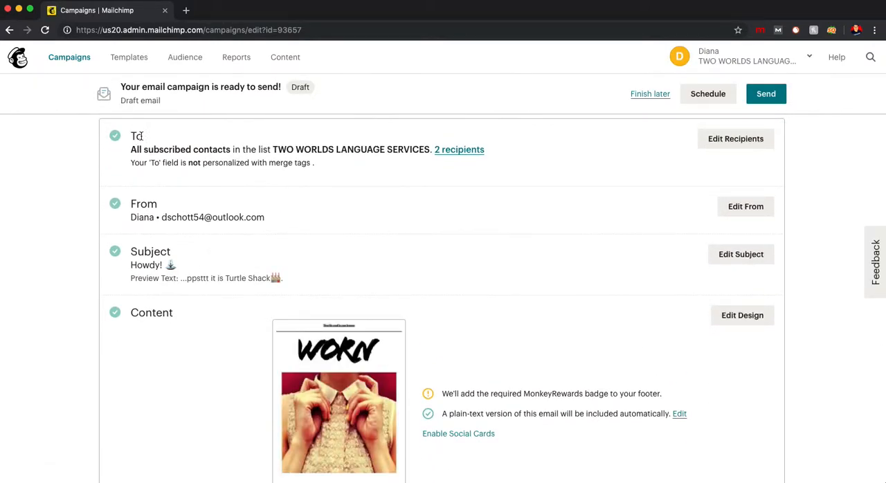
{"action": "mouse_move", "coordinate": [348, 351]}
{"action": "scroll", "coordinate": [348, 352], "scroll_direction": "down", "scroll_amount": 4}
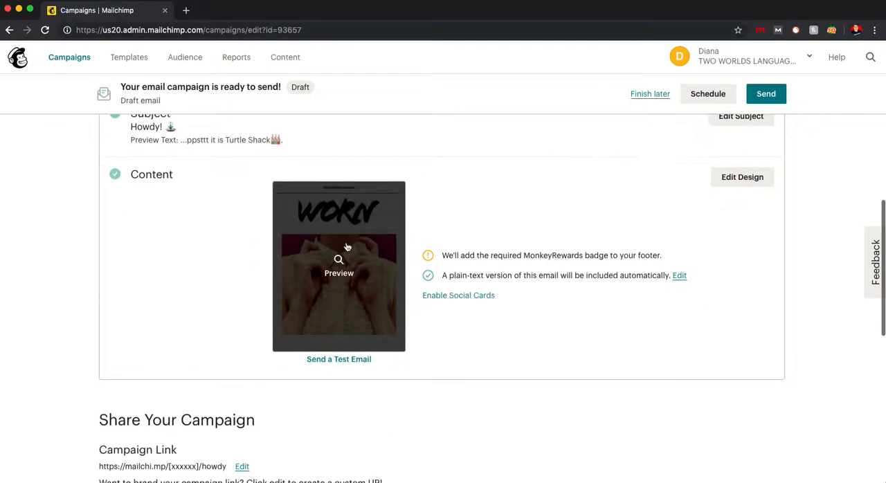
{"action": "scroll", "coordinate": [187, 227], "scroll_direction": "down", "scroll_amount": 6}
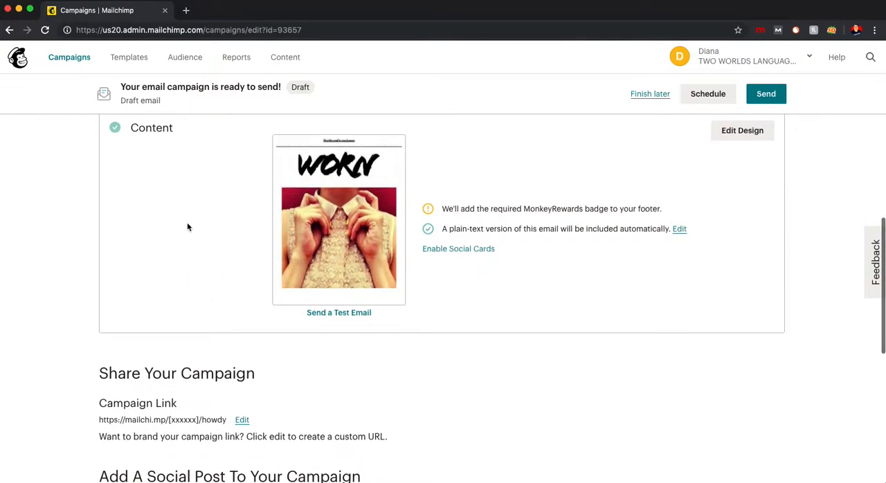
- Examine the campaign's sharing link, the Facebook, Twitter and Instagram social post options, and the settings and tracking summary
{"action": "scroll", "coordinate": [76, 220], "scroll_direction": "down", "scroll_amount": 1}
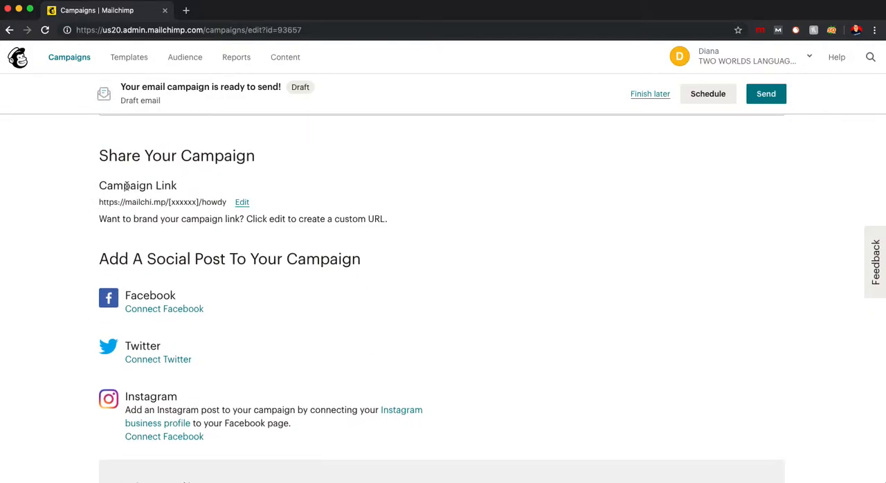
{"action": "triple_click", "coordinate": [237, 160]}
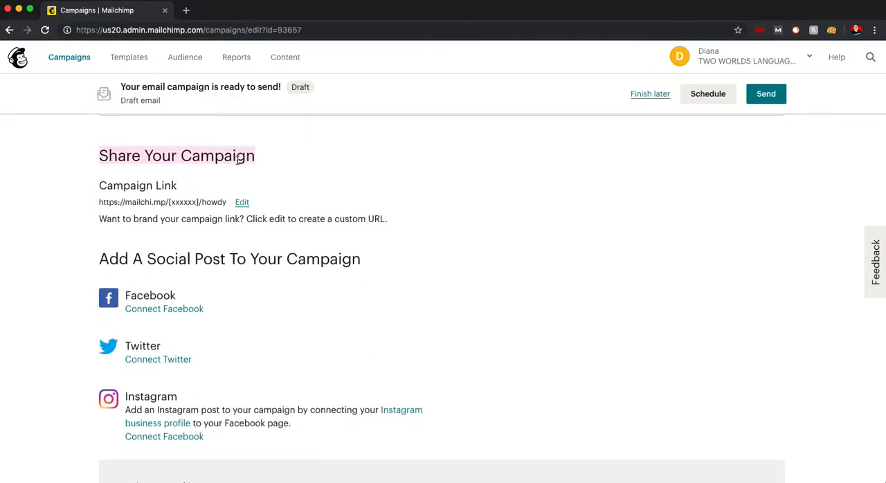
{"action": "triple_click", "coordinate": [199, 263]}
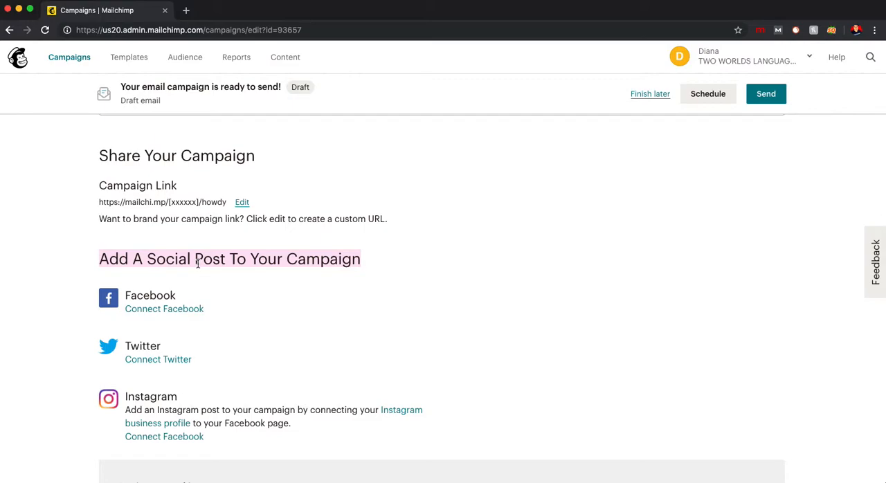
{"action": "scroll", "coordinate": [501, 274], "scroll_direction": "down", "scroll_amount": 3}
{"action": "scroll", "coordinate": [492, 270], "scroll_direction": "up", "scroll_amount": 3}
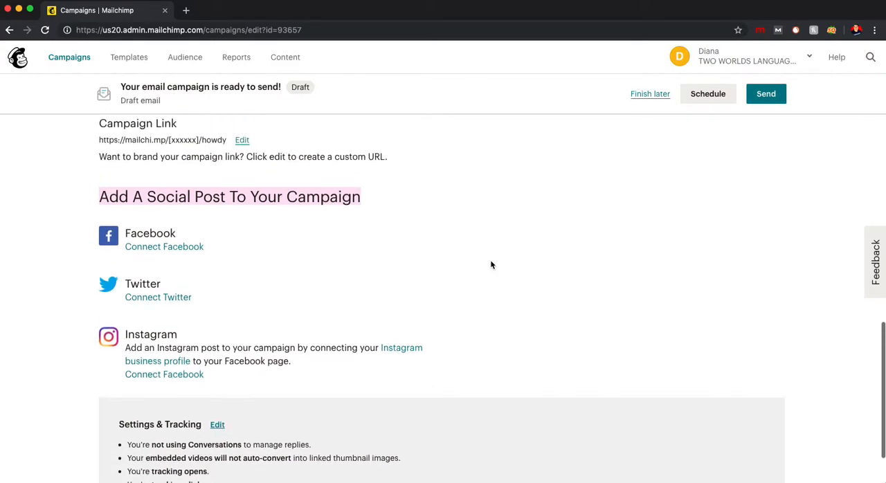
{"action": "scroll", "coordinate": [489, 265], "scroll_direction": "up", "scroll_amount": 10}
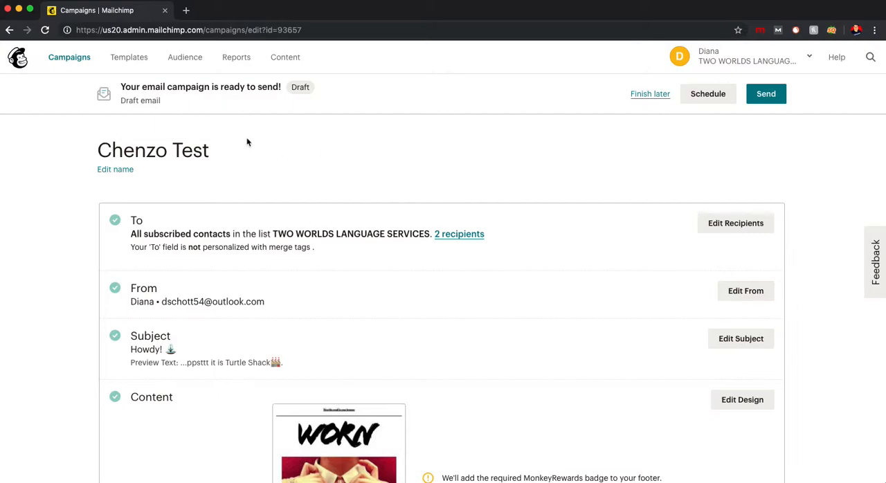
{"action": "scroll", "coordinate": [346, 277], "scroll_direction": "down", "scroll_amount": 10}
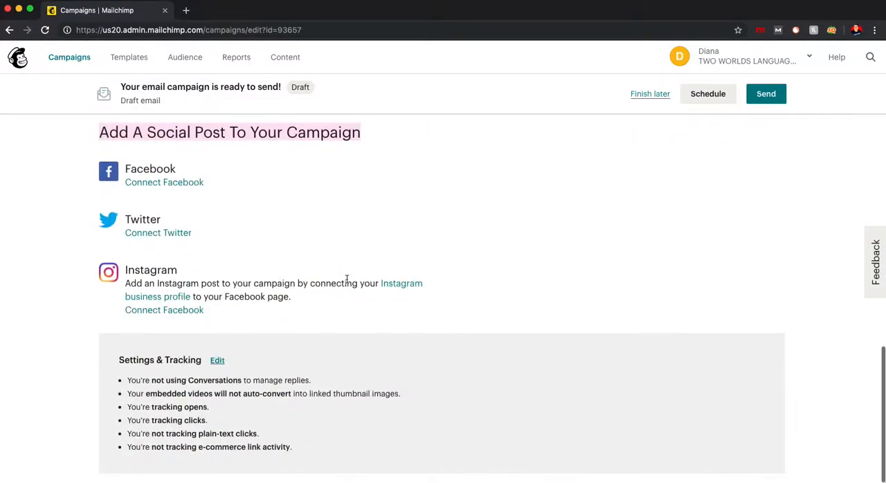
- Open the Reports page and look over its campaign reports section
{"action": "scroll", "coordinate": [347, 278], "scroll_direction": "up", "scroll_amount": 10}
{"action": "left_click", "coordinate": [246, 61]}
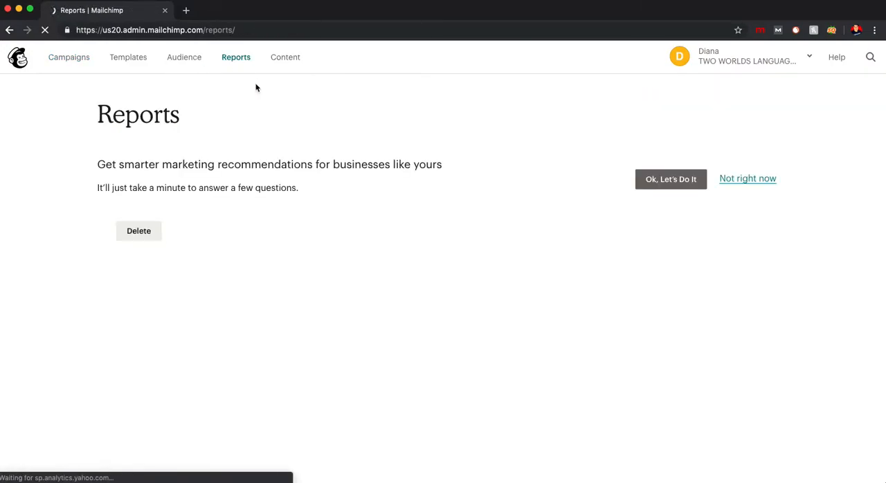
{"action": "scroll", "coordinate": [342, 282], "scroll_direction": "down", "scroll_amount": 3}
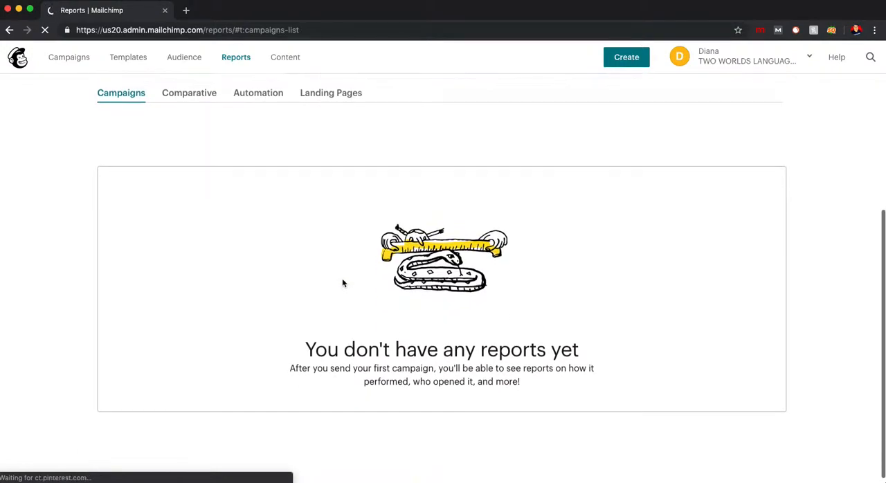